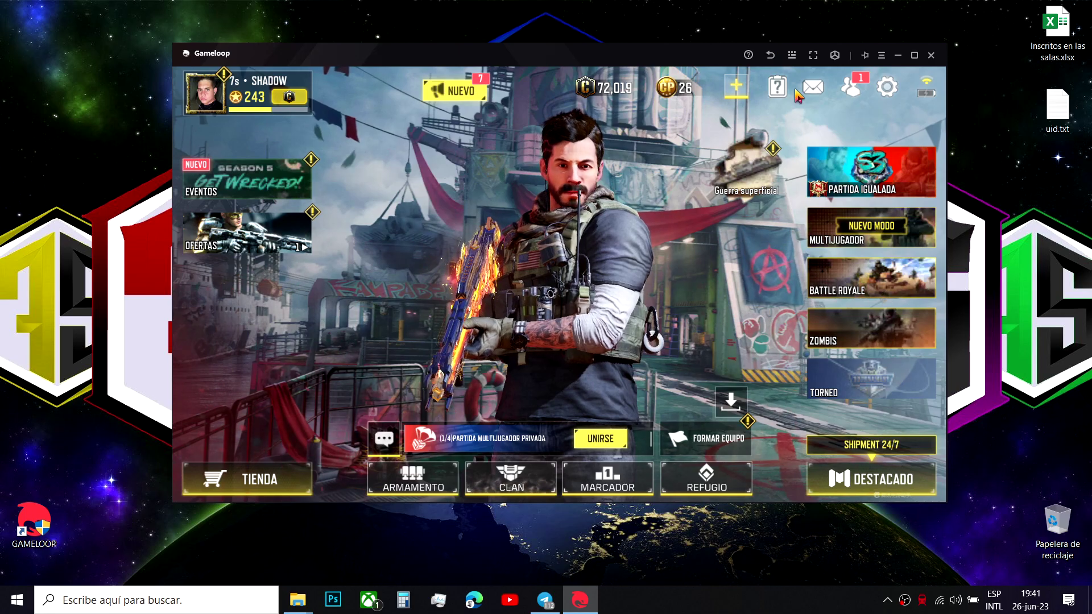
- Leave the running game and search Google for 'aurora store' in the emulator's browser
{"action": "left_click", "coordinate": [770, 55]}
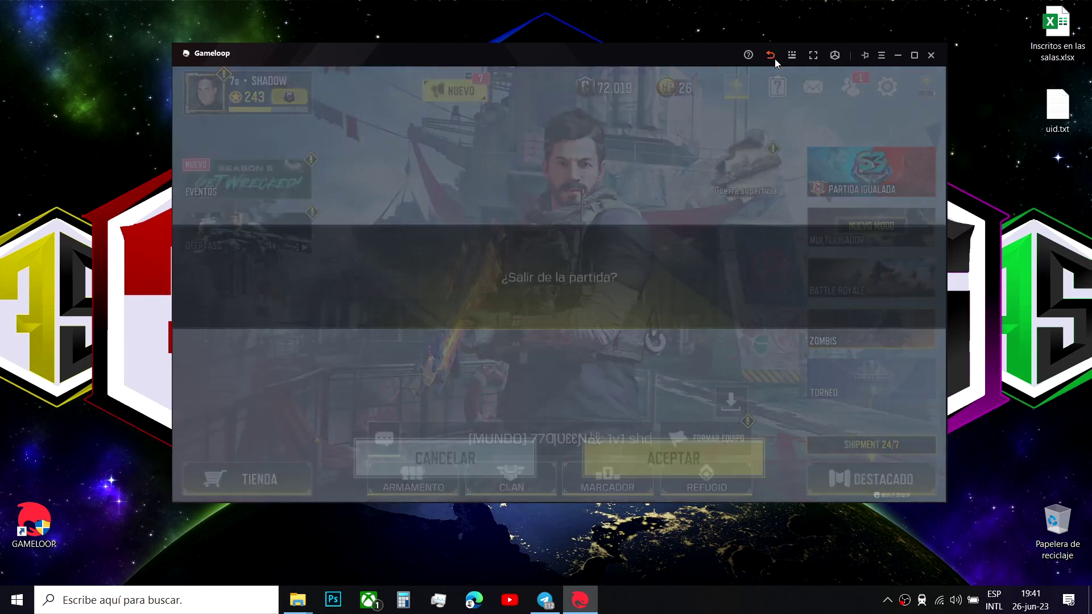
{"action": "left_click", "coordinate": [684, 455]}
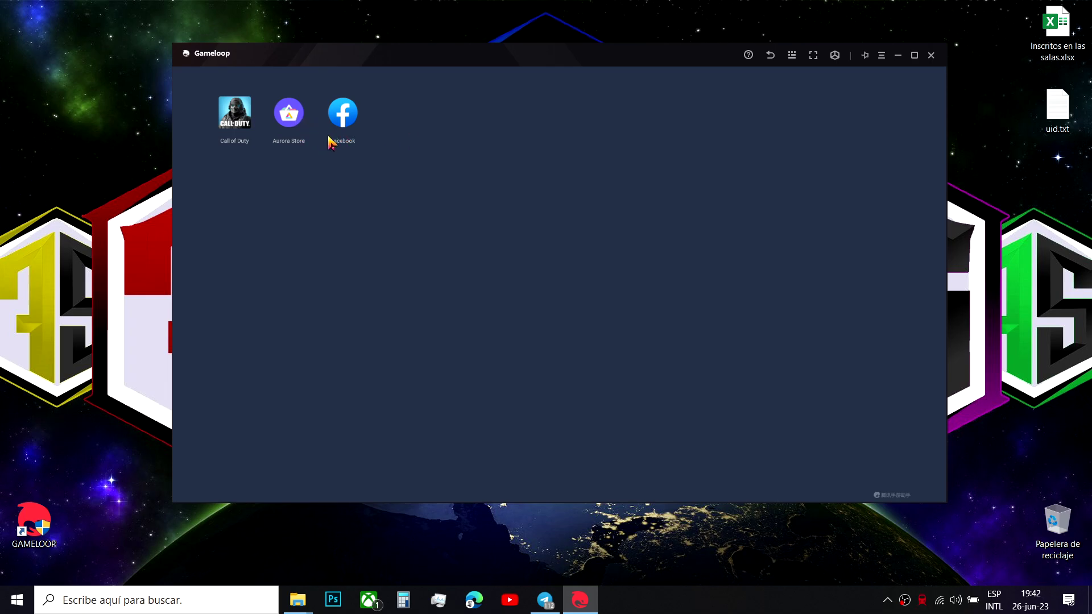
{"action": "left_click", "coordinate": [244, 118]}
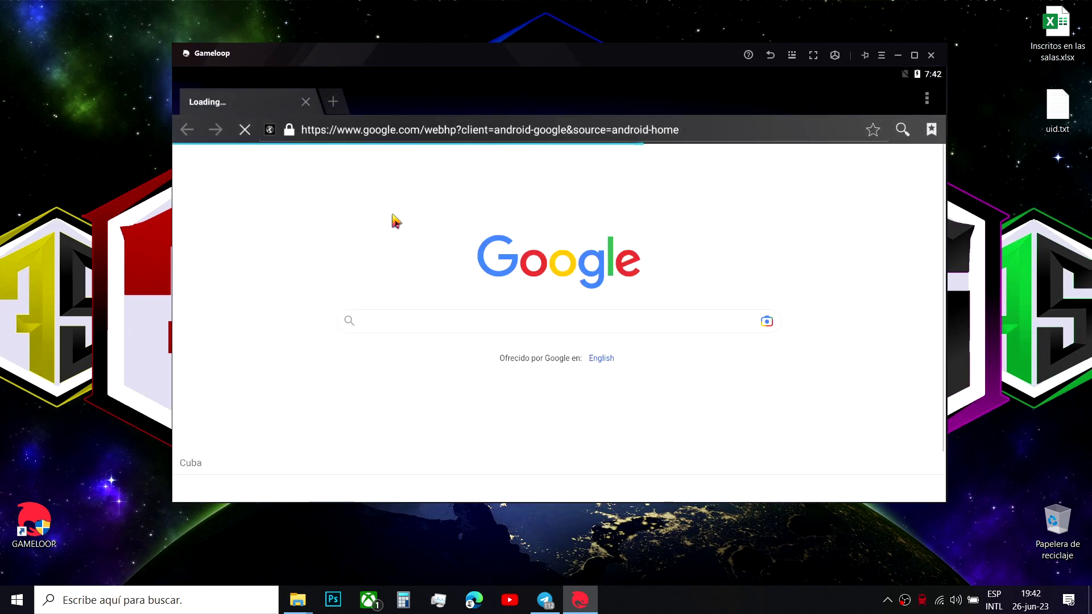
{"action": "left_click", "coordinate": [462, 364]}
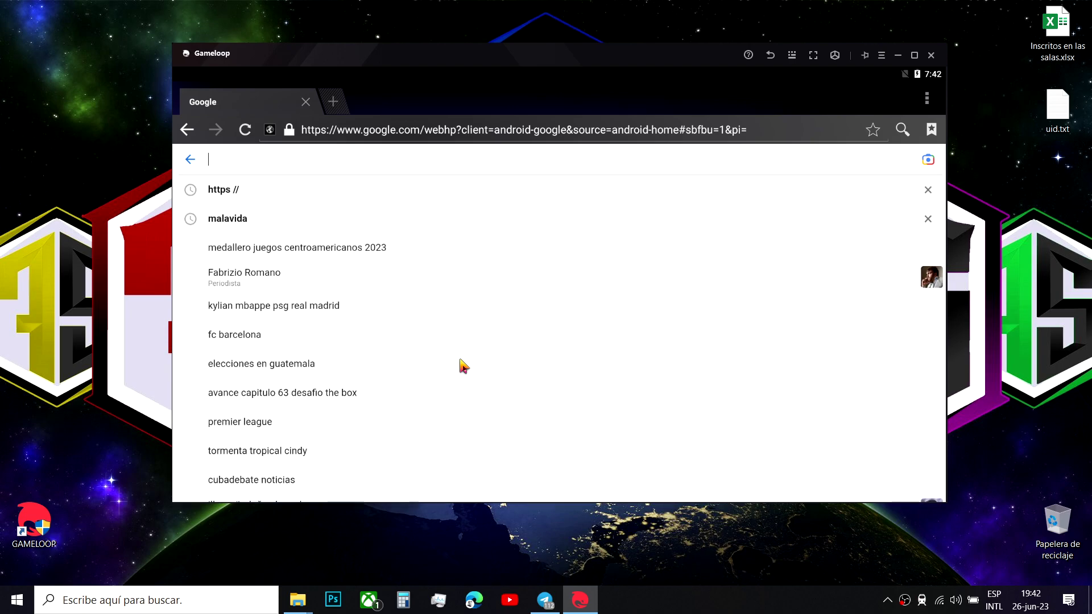
{"action": "type", "text": "ay"}
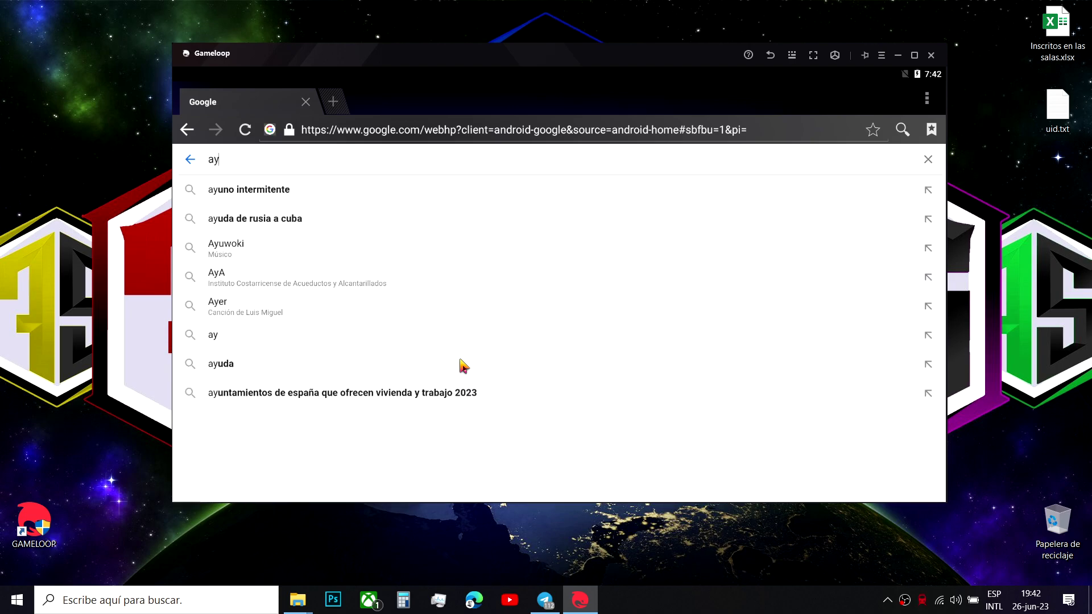
{"action": "key", "text": "BackSpace"}
{"action": "type", "text": "uro"}
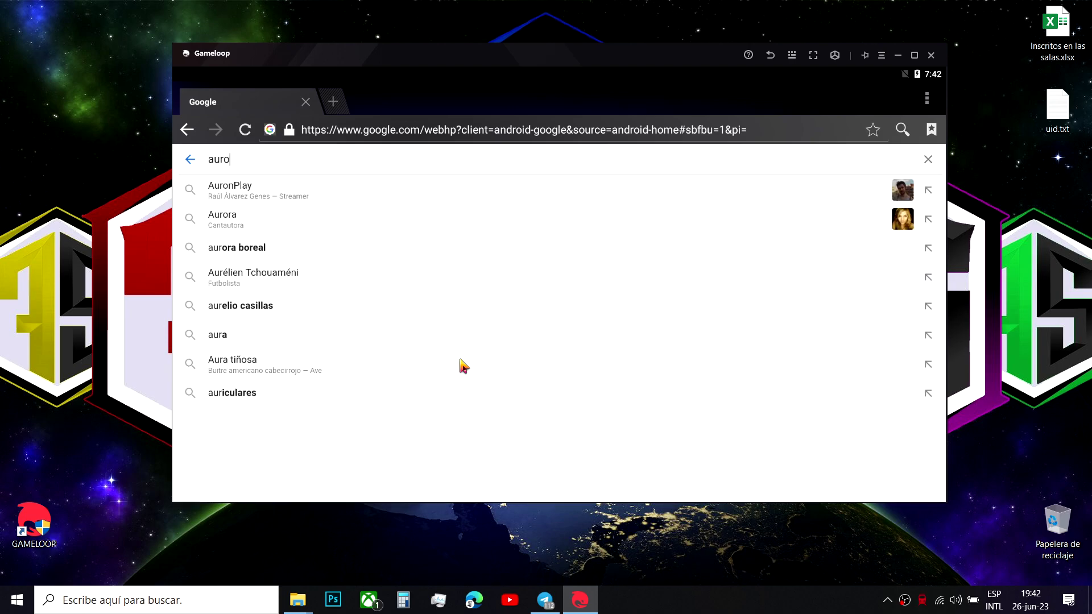
{"action": "type", "text": "ra"}
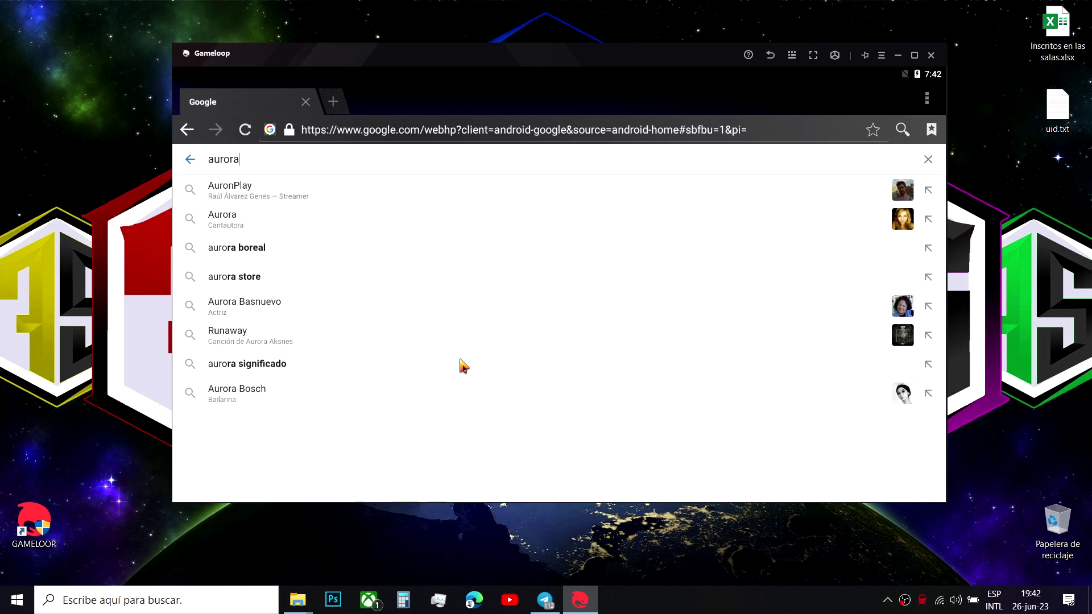
{"action": "type", "text": " store"}
{"action": "key", "text": "Return"}
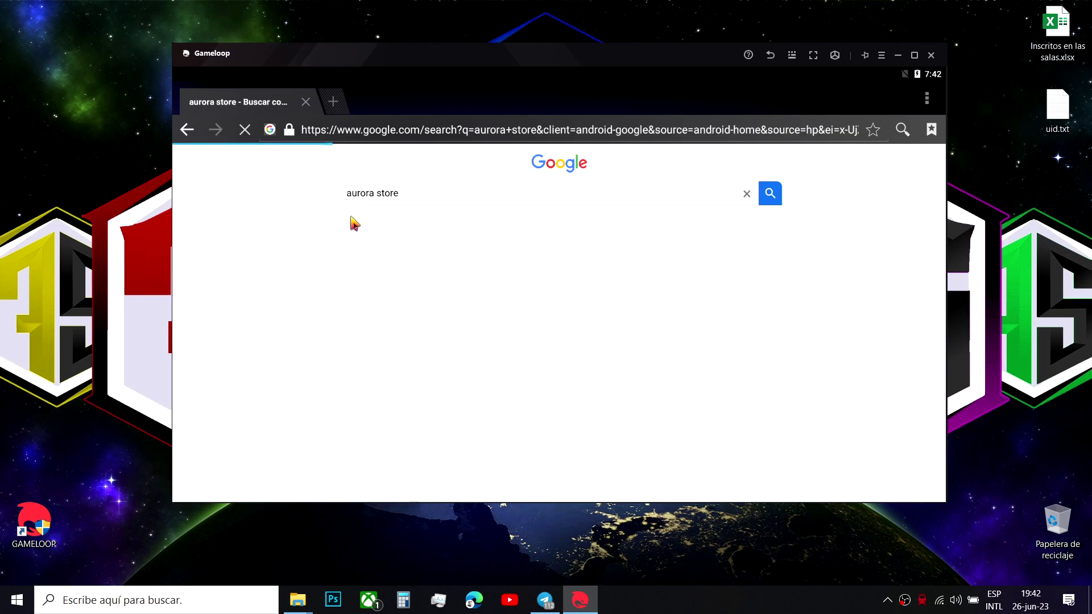
{"action": "scroll", "coordinate": [528, 276], "scroll_direction": "down", "scroll_amount": 1}
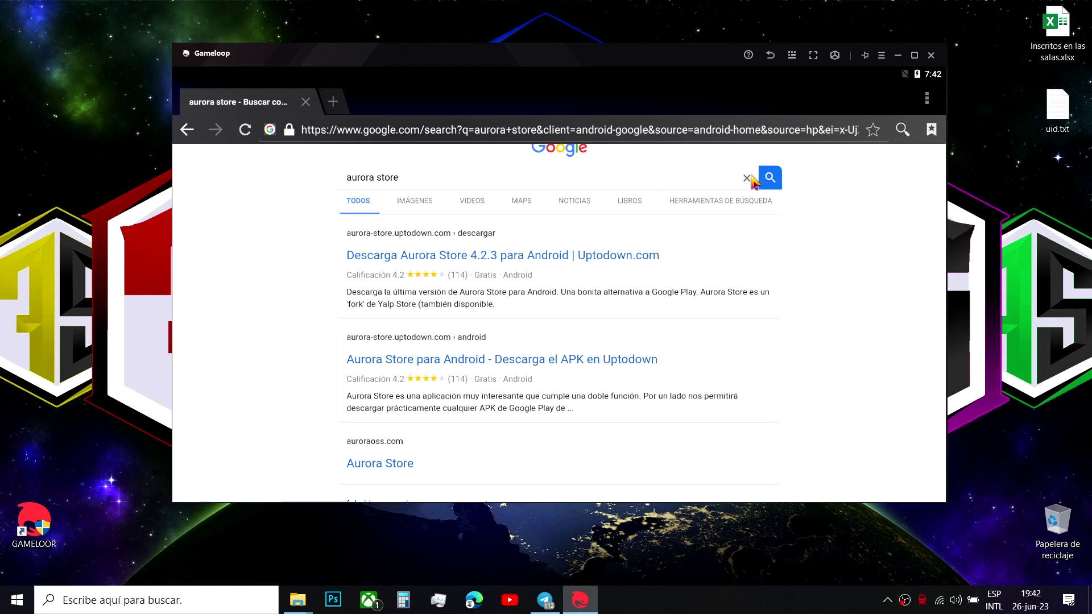
- Back out of the browser to the Android home screen
{"action": "left_click", "coordinate": [771, 56]}
{"action": "left_click", "coordinate": [771, 57]}
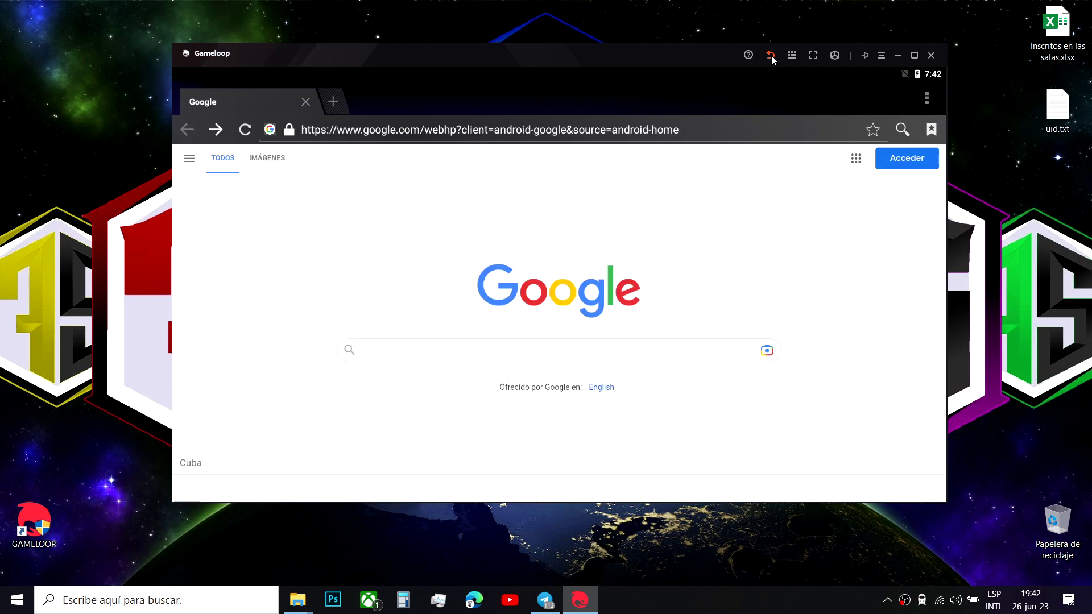
{"action": "left_click", "coordinate": [771, 56]}
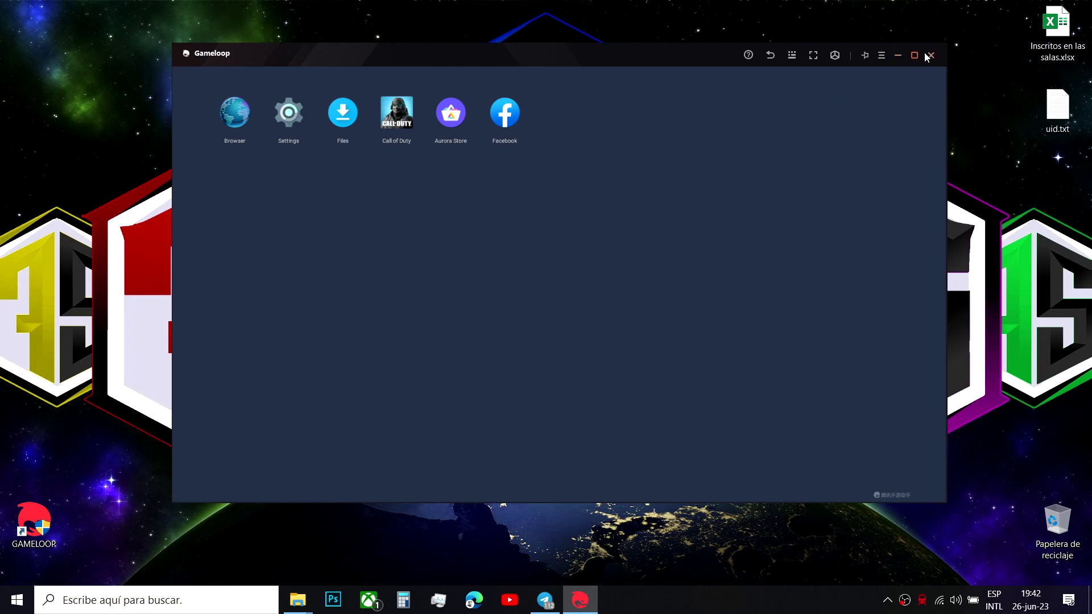
{"action": "left_click", "coordinate": [929, 60]}
- Confirm closing the emulator and restore the Tencent game assistant from the system tray
{"action": "left_click", "coordinate": [580, 298]}
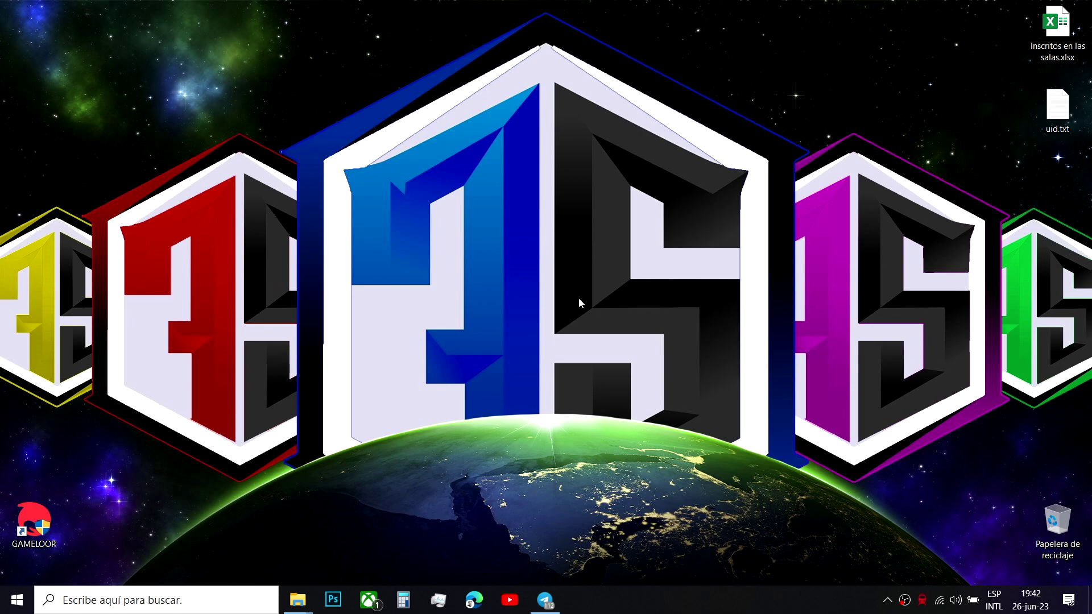
{"action": "left_click", "coordinate": [887, 599]}
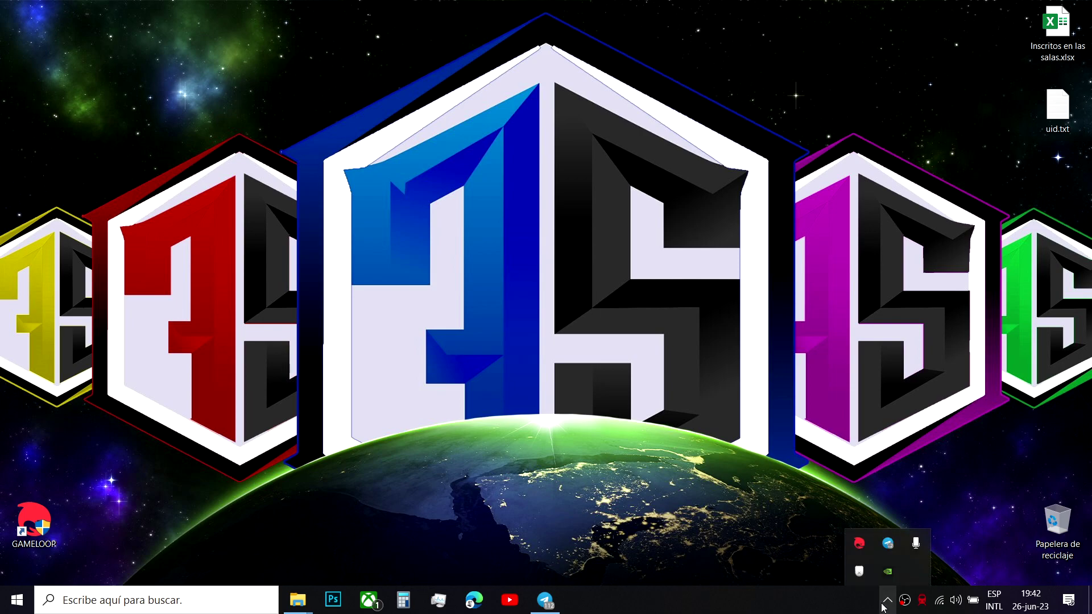
{"action": "right_click", "coordinate": [857, 542]}
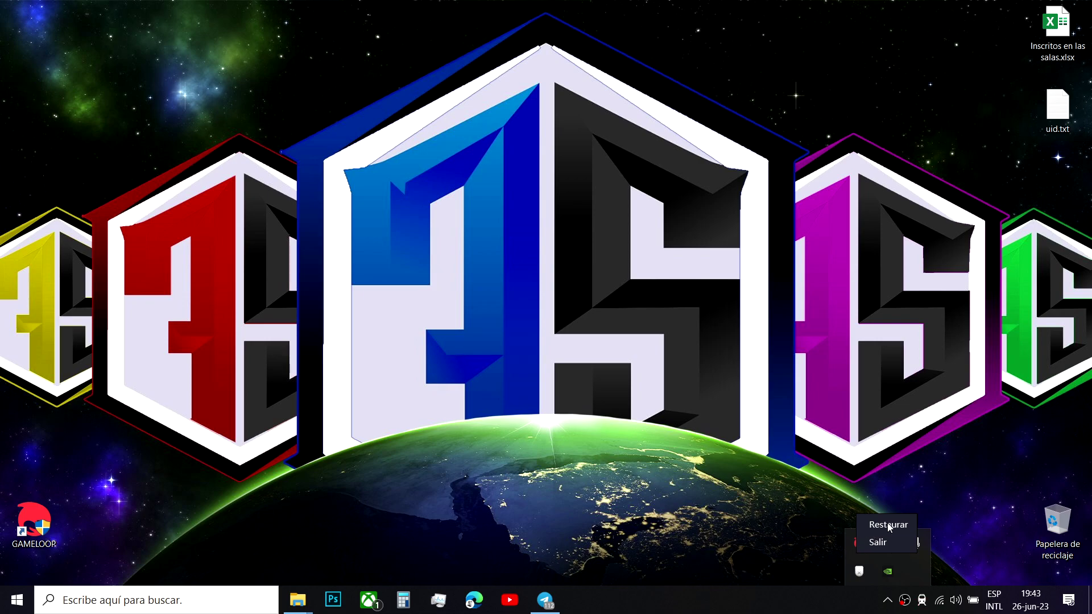
{"action": "left_click", "coordinate": [888, 525]}
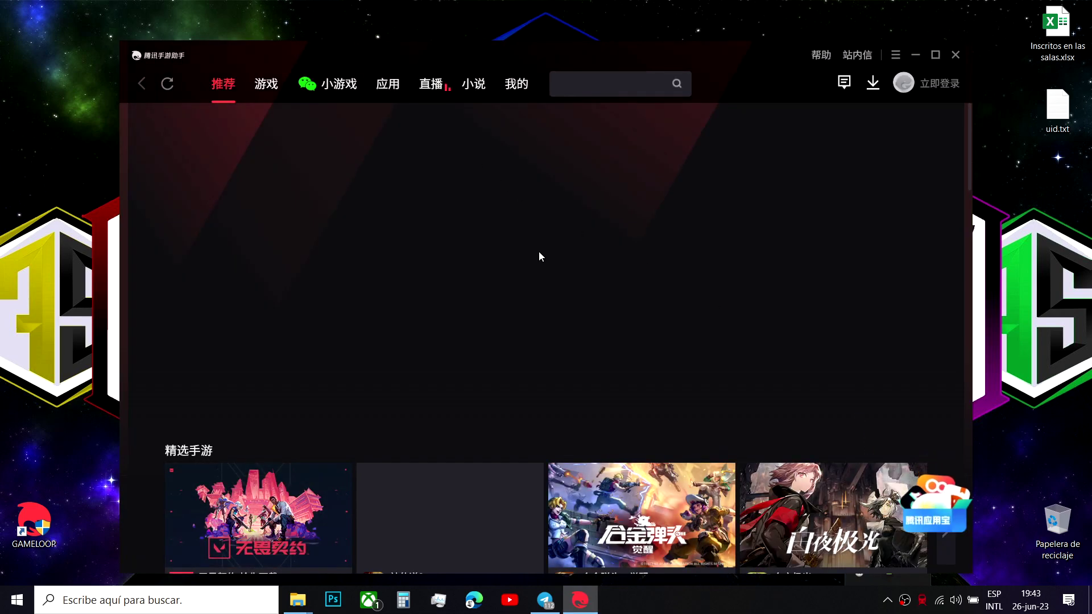
- Bring the game assistant window to the front and open its ☰ main menu
{"action": "left_click", "coordinate": [922, 600]}
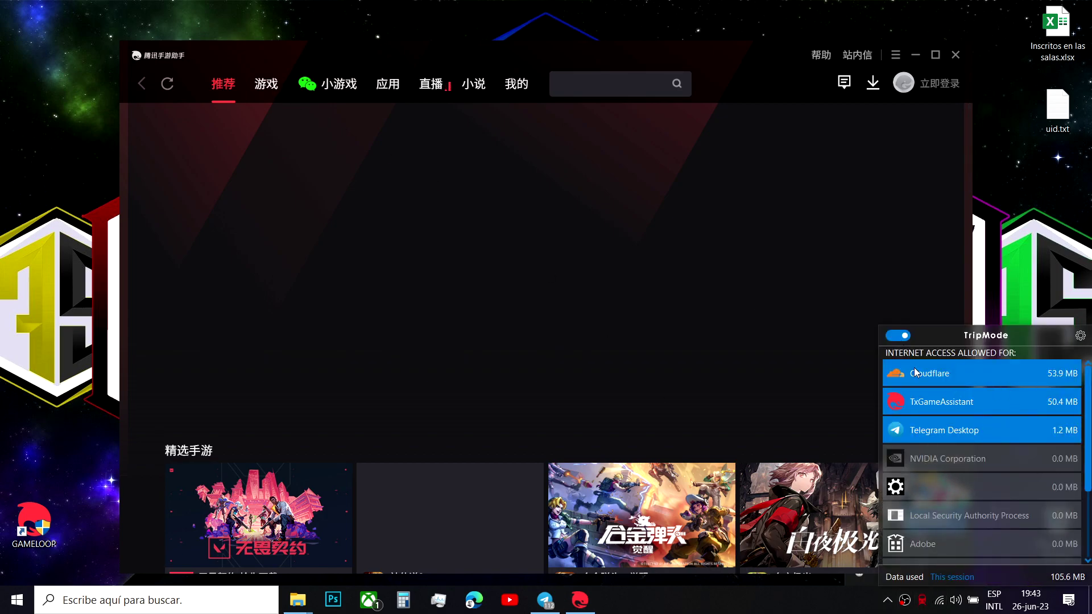
{"action": "left_click", "coordinate": [739, 74]}
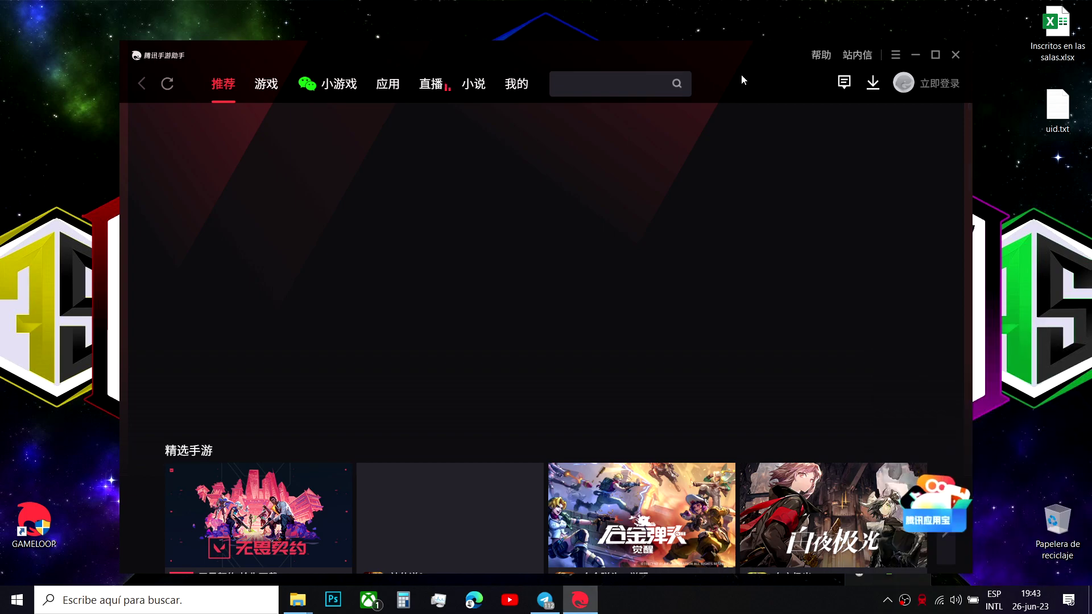
{"action": "left_click", "coordinate": [896, 59]}
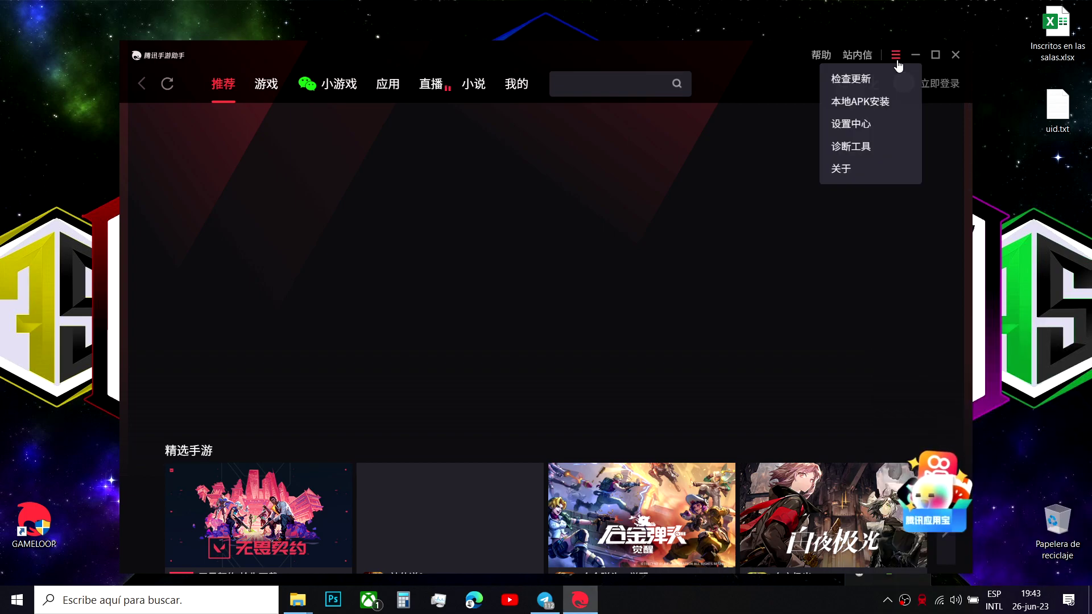
- Review the engine, phone-model and Call of Duty game settings in 设置中心, then cancel
{"action": "left_click", "coordinate": [877, 123]}
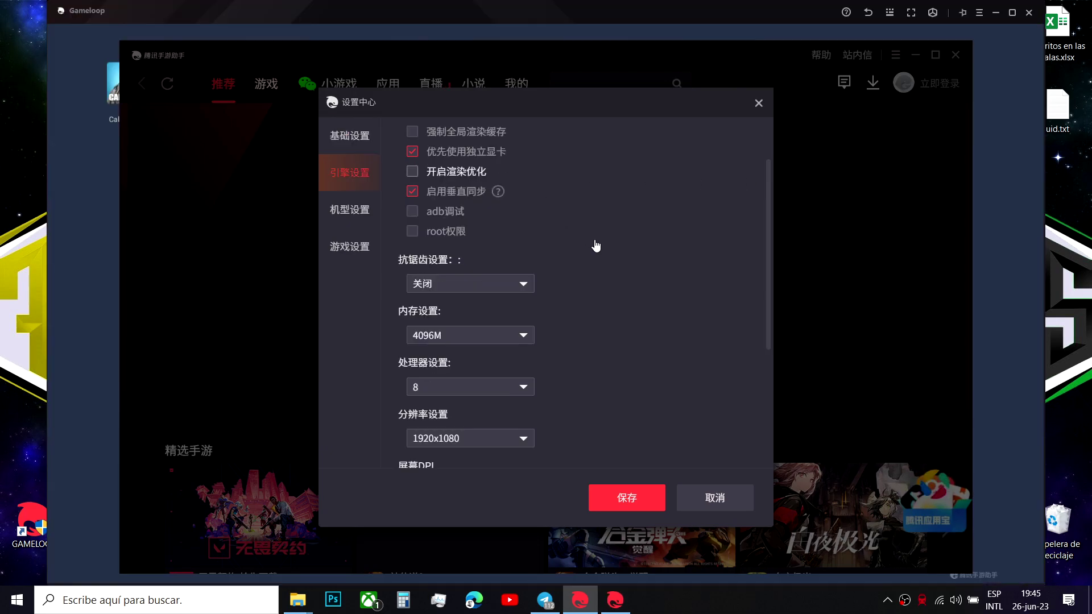
{"action": "scroll", "coordinate": [593, 245], "scroll_direction": "down", "scroll_amount": 5}
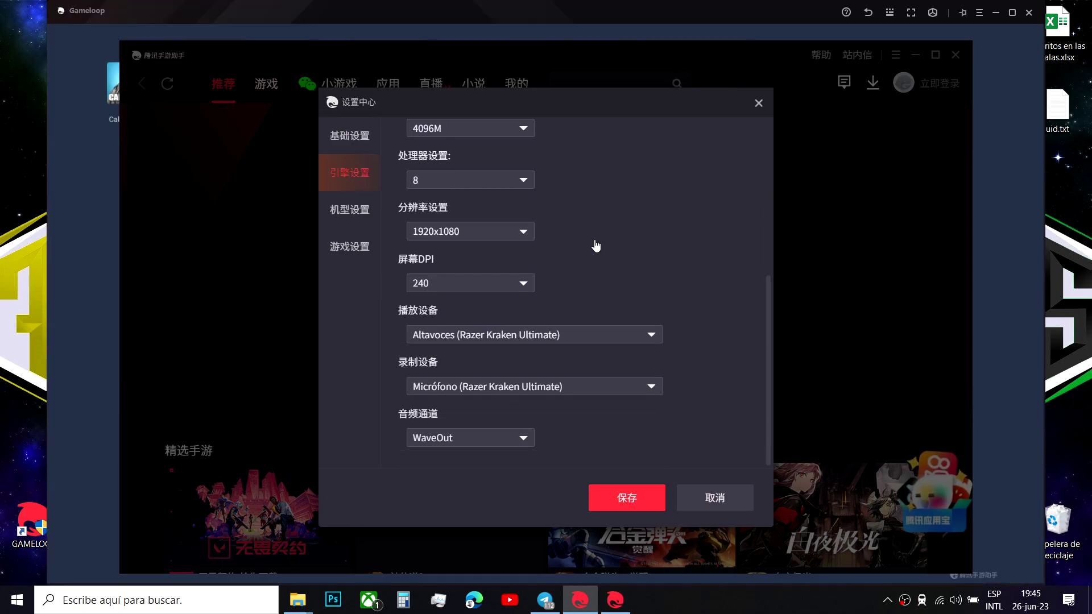
{"action": "left_click", "coordinate": [349, 210]}
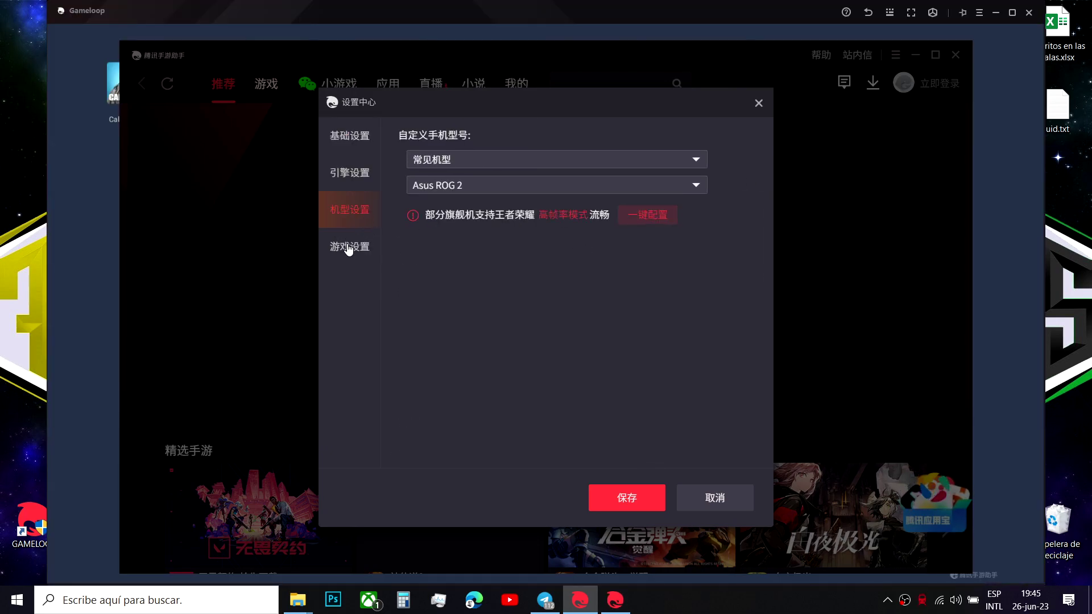
{"action": "left_click", "coordinate": [349, 248]}
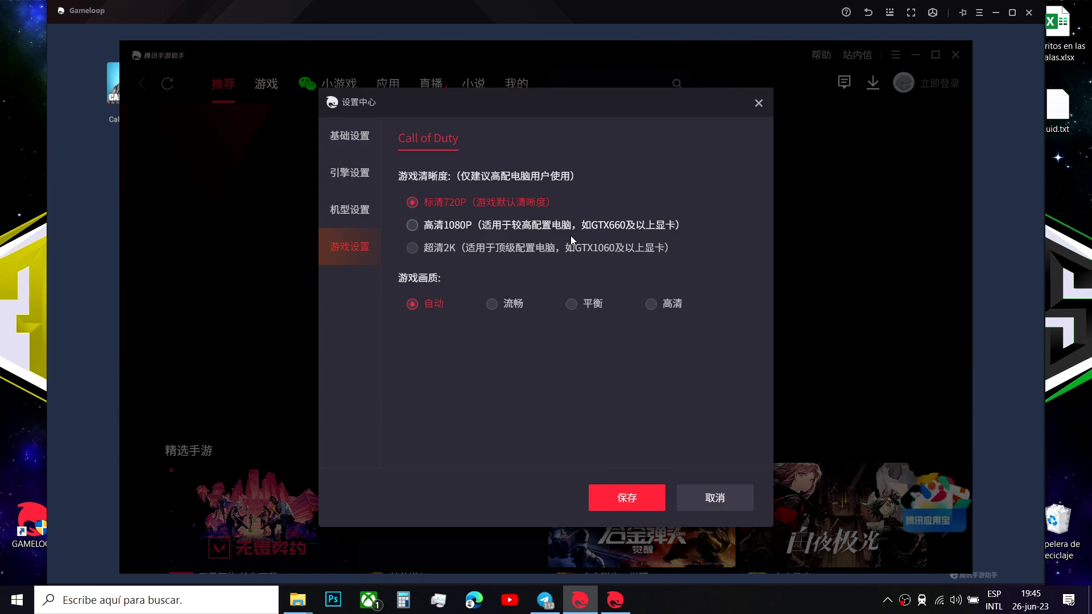
{"action": "left_click", "coordinate": [740, 499]}
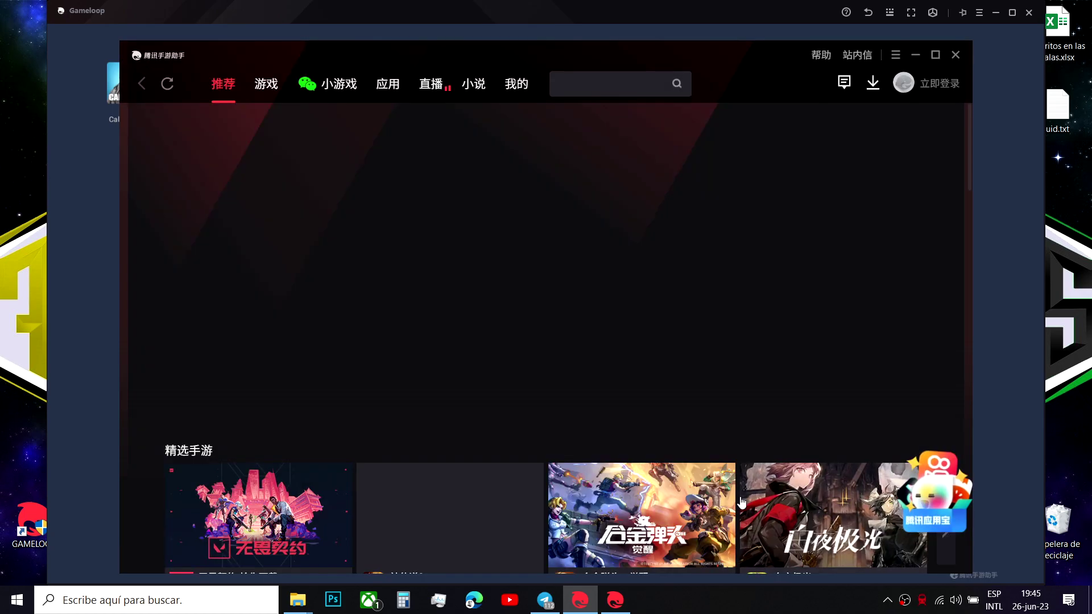
- Close the Tencent game assistant window and quit Gameloop, confirming with OK
{"action": "left_click", "coordinate": [956, 55]}
{"action": "left_click", "coordinate": [1029, 13]}
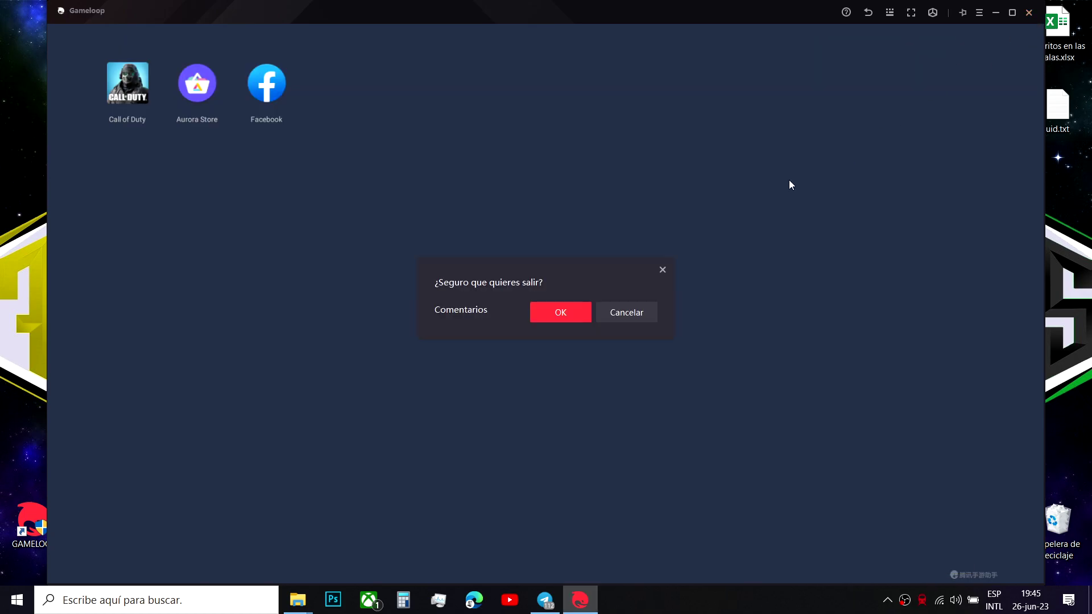
{"action": "left_click", "coordinate": [560, 313]}
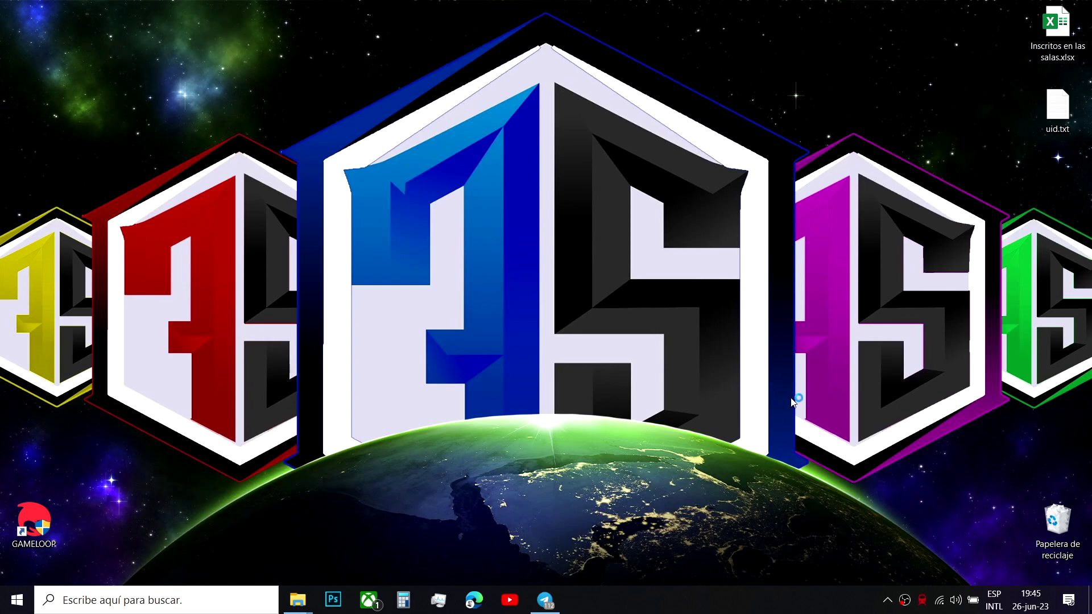
- Empty the Recycle Bin and refresh the desktop
{"action": "right_click", "coordinate": [1052, 519]}
{"action": "left_click", "coordinate": [1018, 442]}
{"action": "left_click", "coordinate": [598, 316]}
{"action": "right_click", "coordinate": [557, 221]}
{"action": "left_click", "coordinate": [595, 265]}
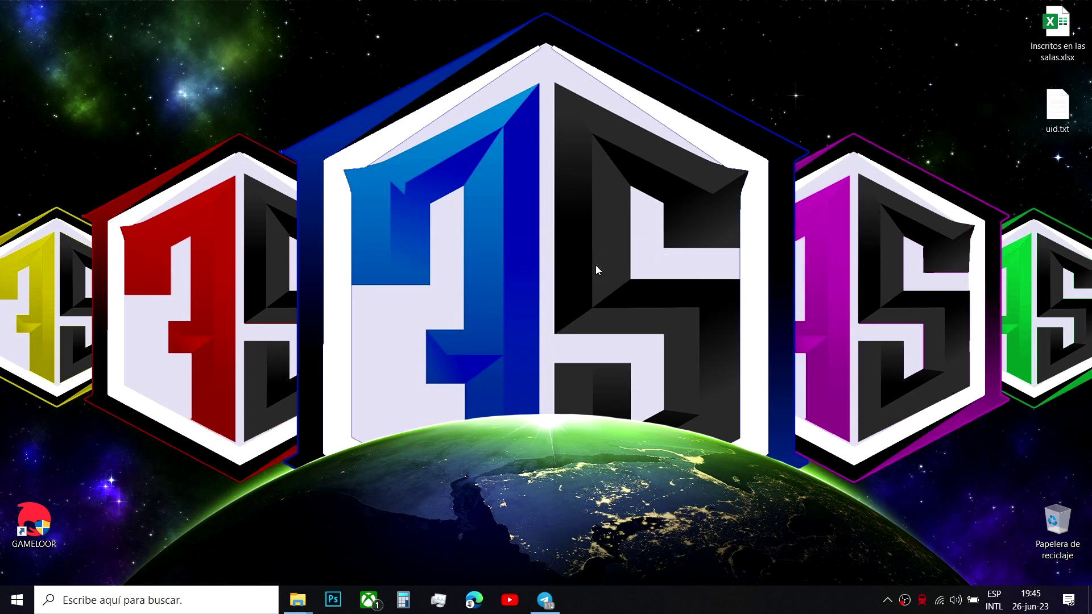
- Browse the Archivos de programa and Salva Gameloop folder windows
{"action": "mouse_move", "coordinate": [297, 598]}
{"action": "left_click", "coordinate": [333, 563]}
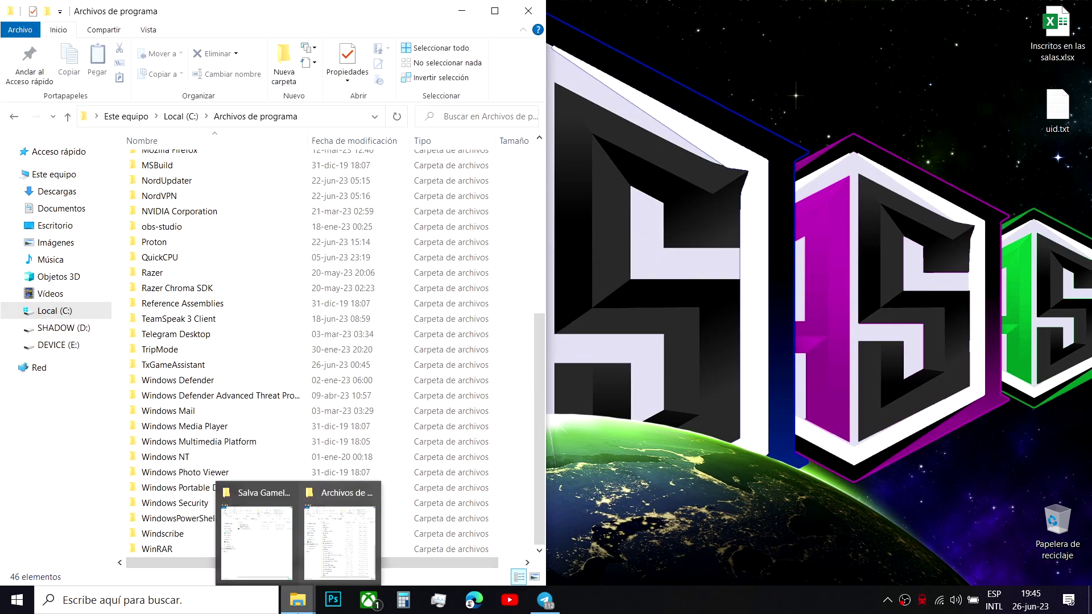
{"action": "left_click", "coordinate": [256, 537]}
{"action": "scroll", "coordinate": [211, 319], "scroll_direction": "up", "scroll_amount": 7}
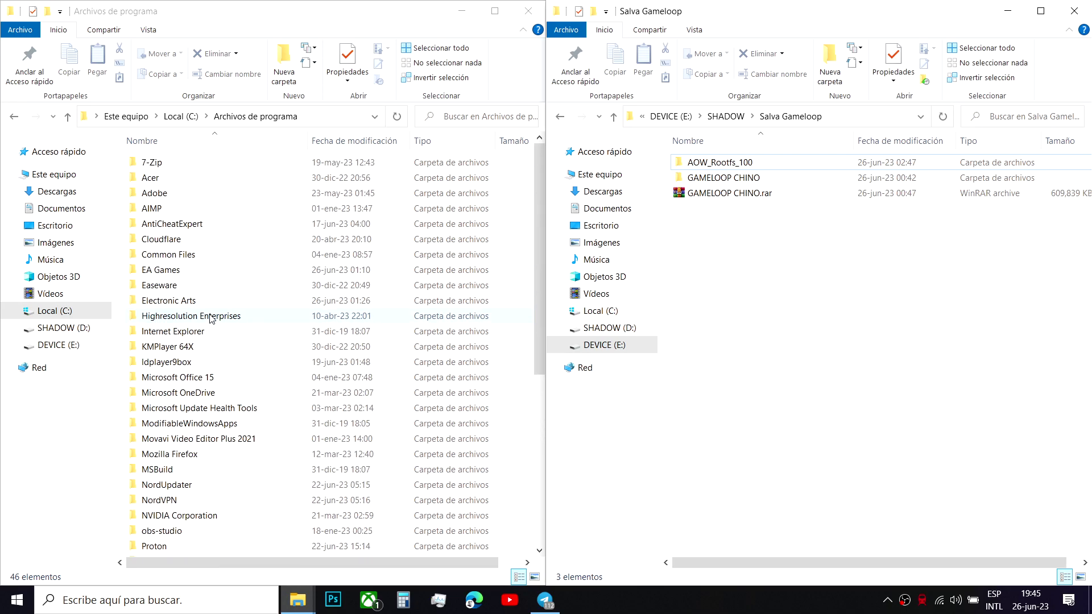
{"action": "scroll", "coordinate": [200, 188], "scroll_direction": "down", "scroll_amount": 7}
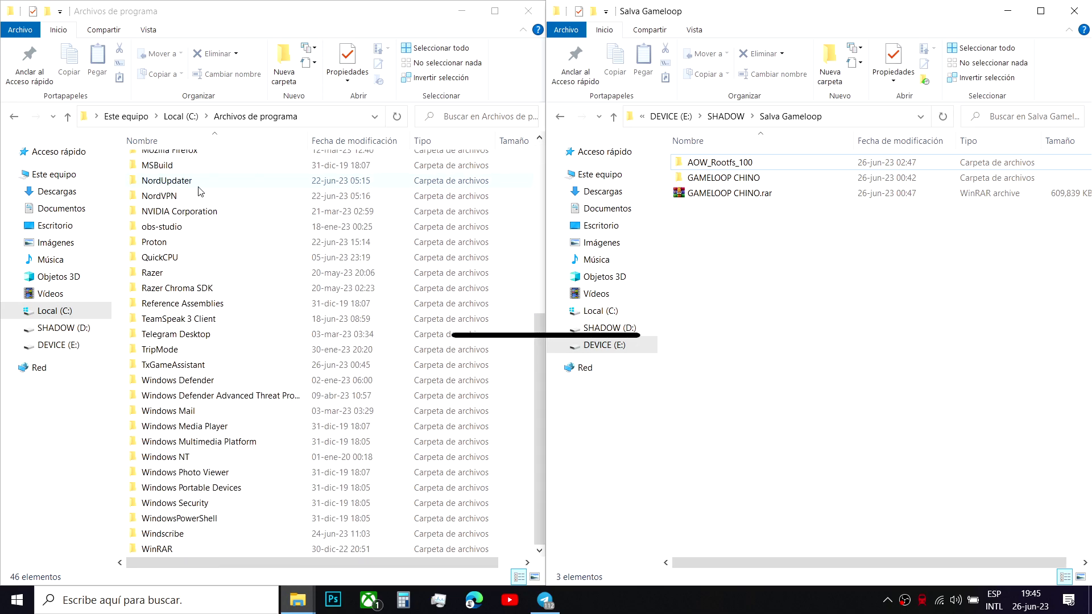
{"action": "left_click", "coordinate": [752, 166]}
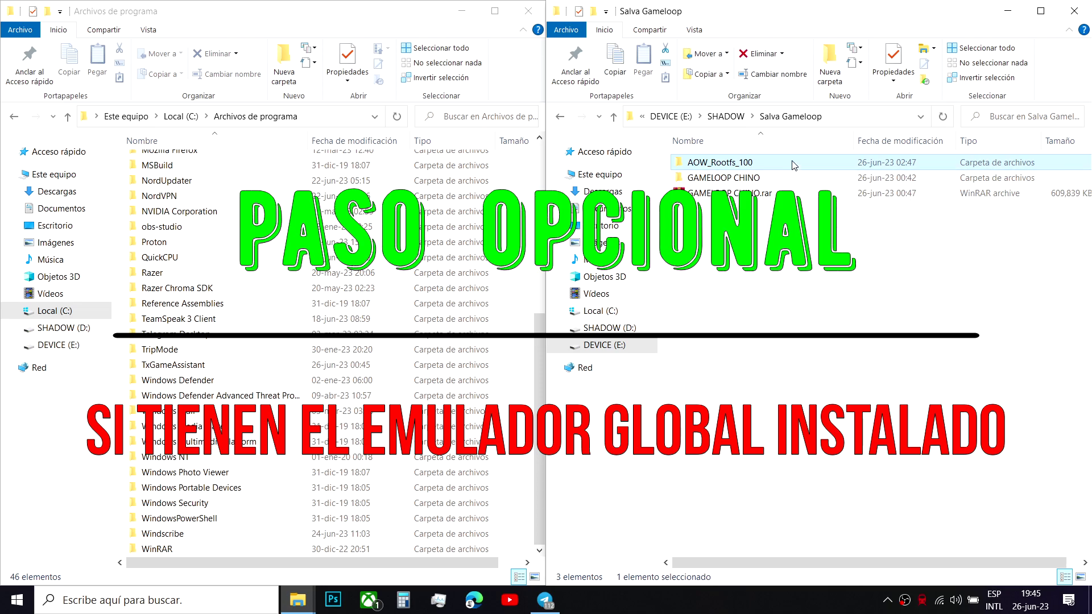
{"action": "mouse_move", "coordinate": [794, 165]}
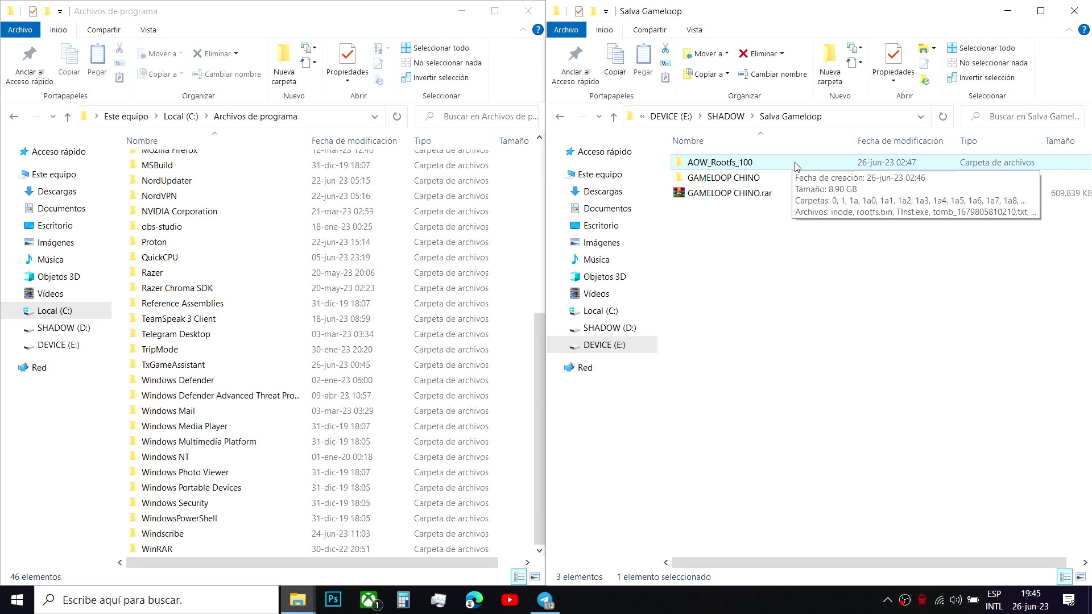
- Select TxGameAssistant in Program Files and start uninstalling 腾讯手游助手
{"action": "left_click", "coordinate": [189, 369]}
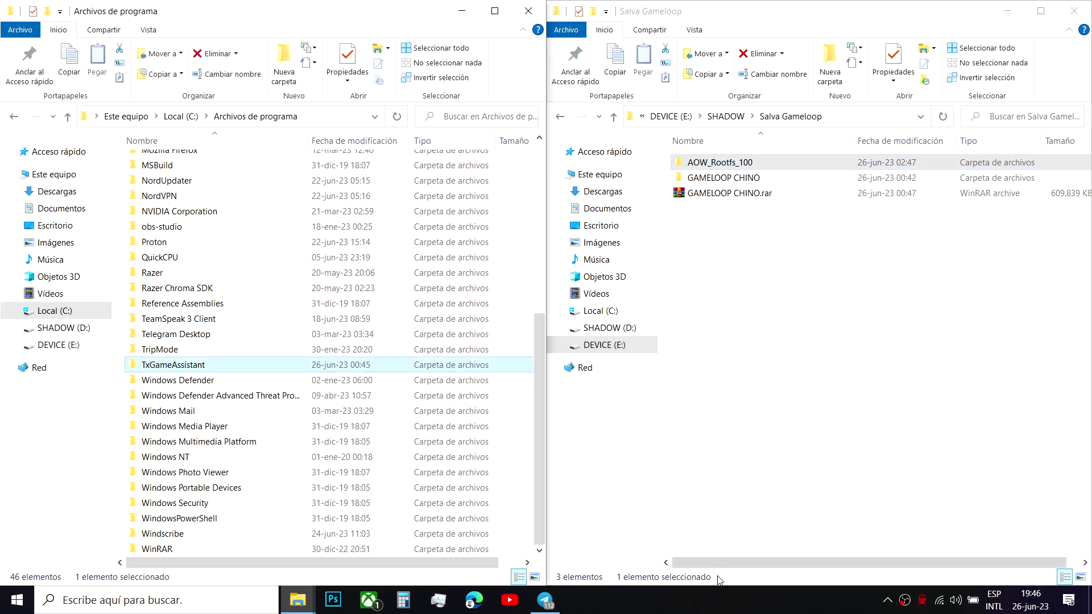
{"action": "left_click", "coordinate": [888, 606]}
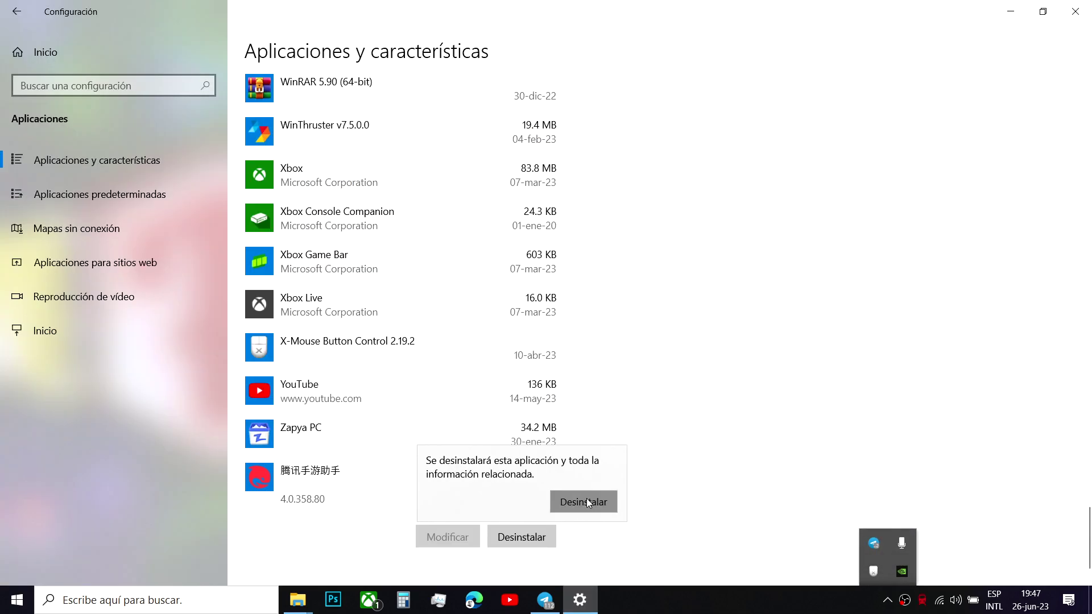
{"action": "left_click", "coordinate": [586, 499]}
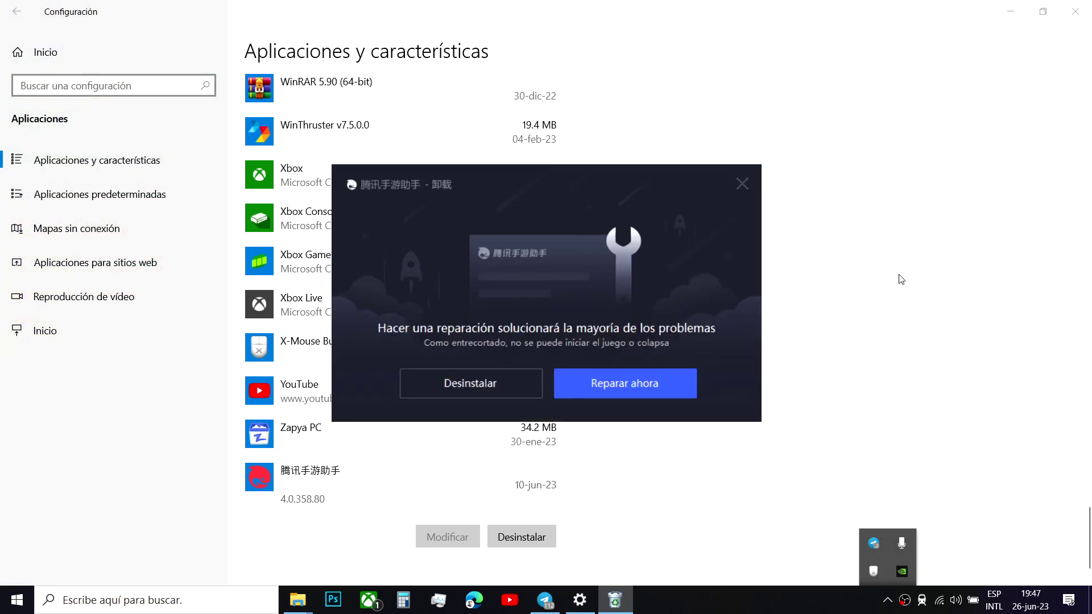
- Uninstall the game assistant, skipping the survey, then close the opened web page and Settings
{"action": "left_click", "coordinate": [500, 380]}
{"action": "left_click", "coordinate": [634, 378]}
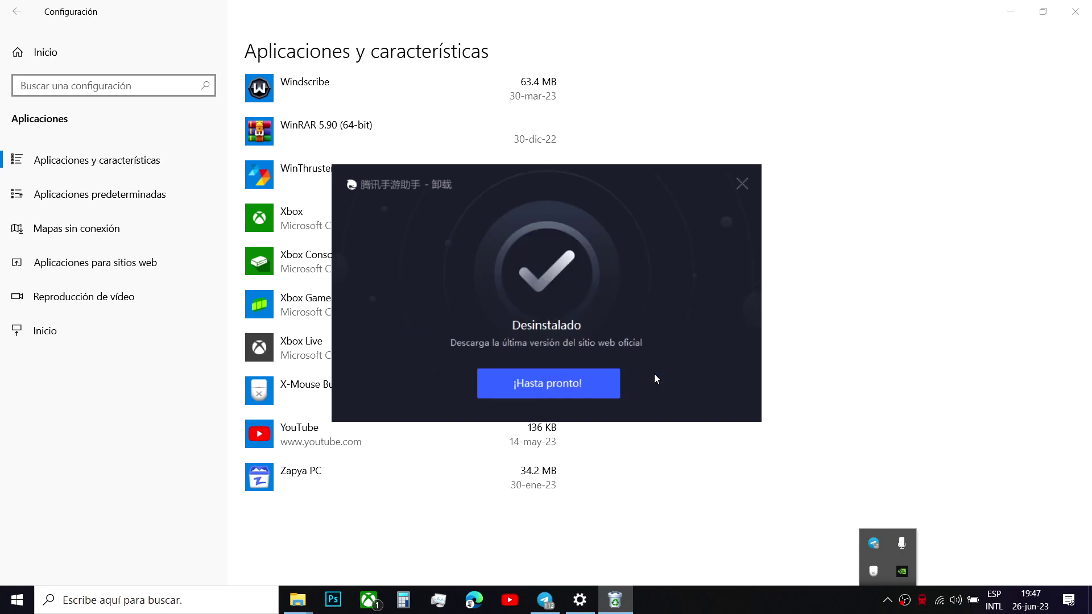
{"action": "left_click", "coordinate": [503, 385]}
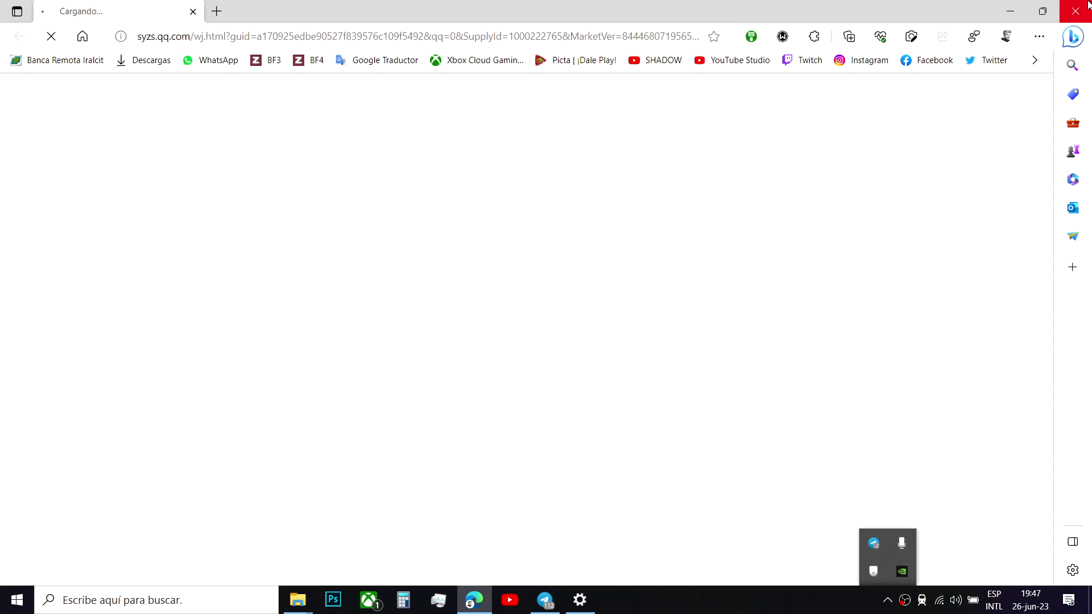
{"action": "left_click", "coordinate": [1088, 5]}
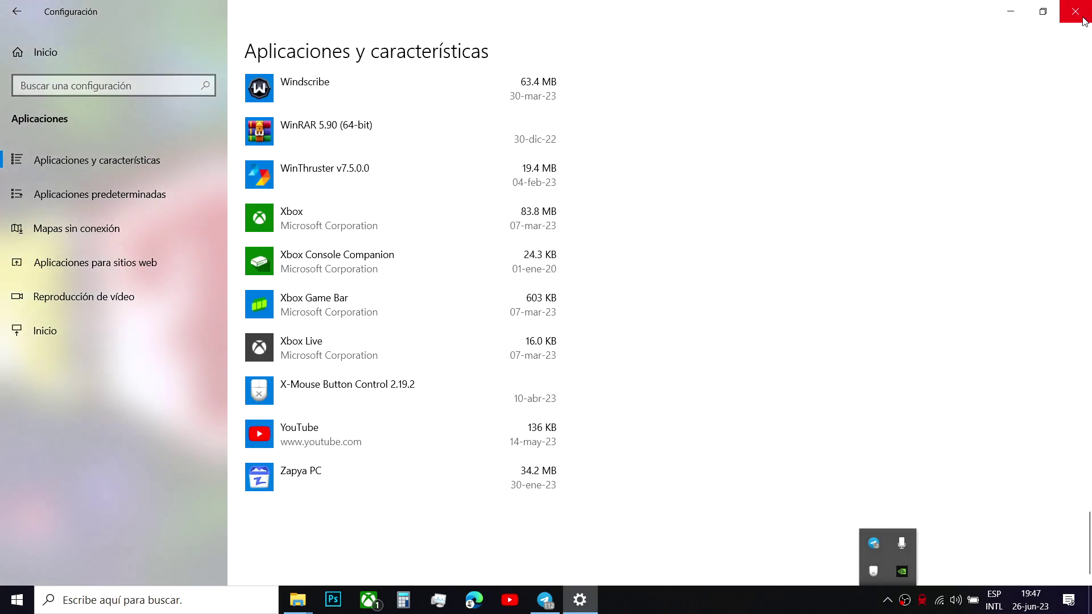
{"action": "left_click", "coordinate": [1083, 11]}
- Delete the GAMELOOP desktop shortcut and refresh the desktop
{"action": "left_click", "coordinate": [51, 521]}
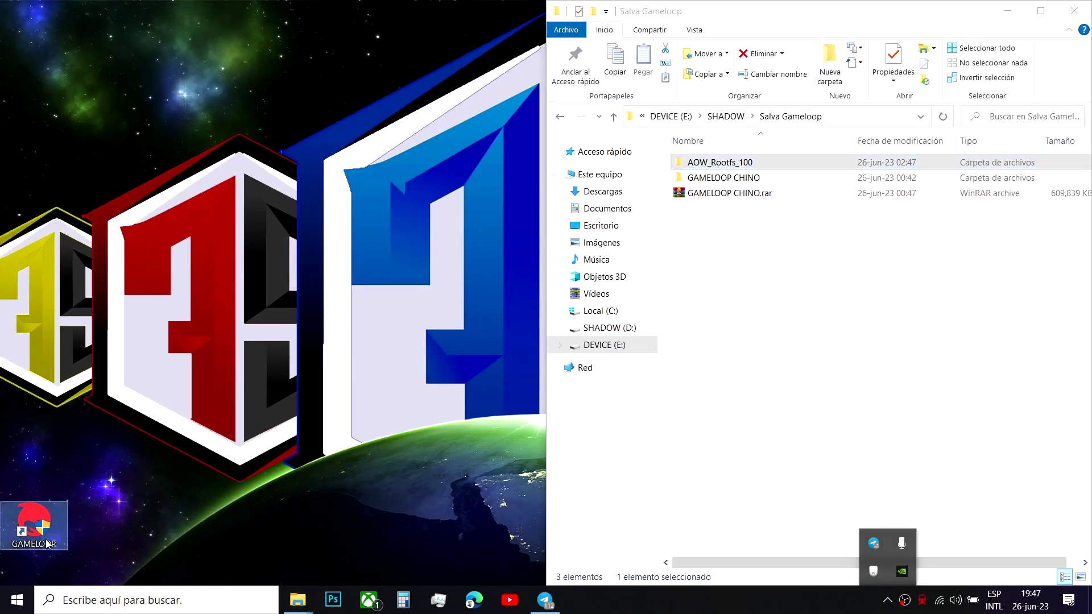
{"action": "key", "text": "Delete"}
{"action": "right_click", "coordinate": [83, 512]}
{"action": "left_click", "coordinate": [158, 371]}
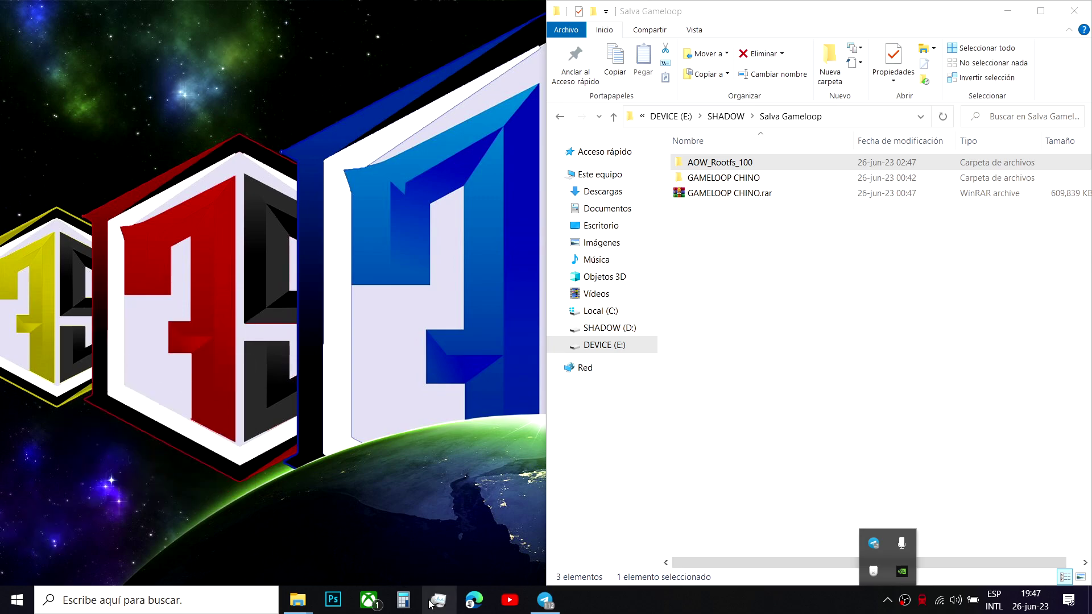
- Bring the Salva Gameloop and Archivos de programa folder windows back up
{"action": "mouse_move", "coordinate": [298, 600]}
{"action": "left_click", "coordinate": [282, 539]}
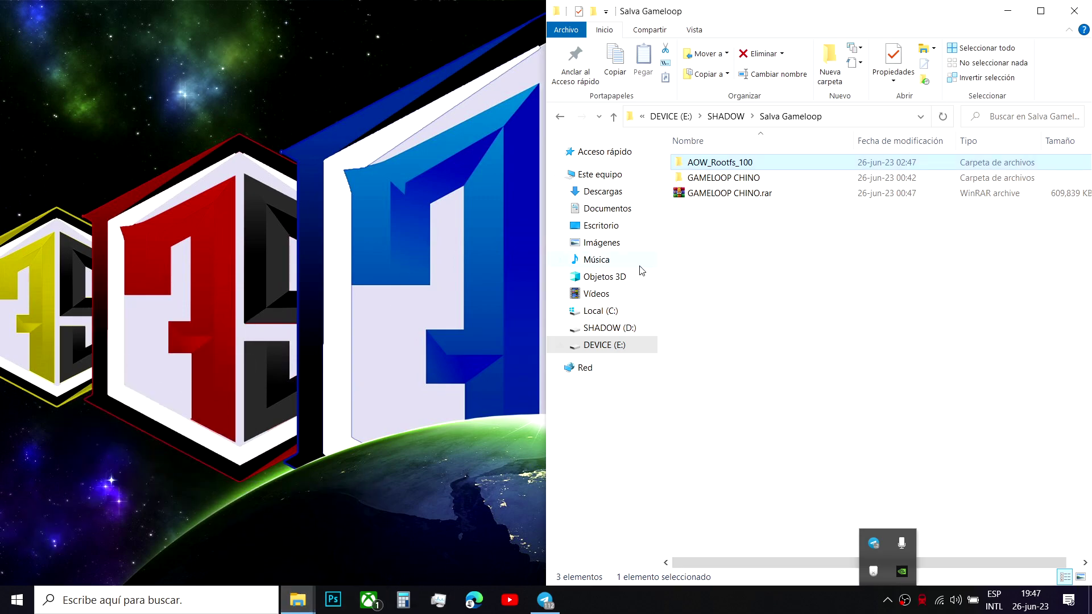
{"action": "left_click", "coordinate": [297, 600]}
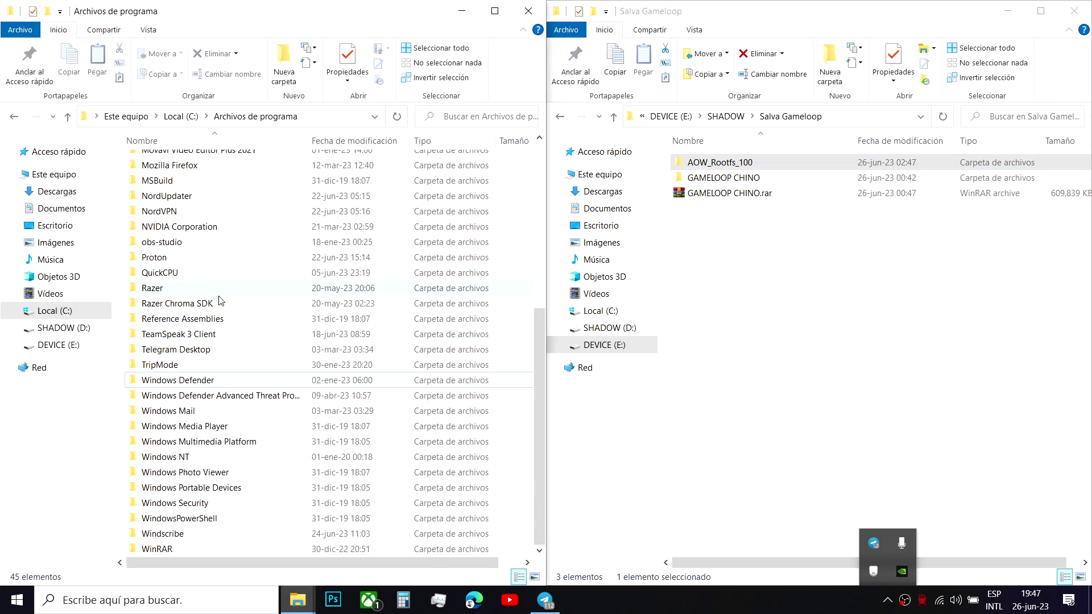
- Minimize both folder windows and refresh the desktop
{"action": "left_click", "coordinate": [468, 17]}
{"action": "right_click", "coordinate": [433, 87]}
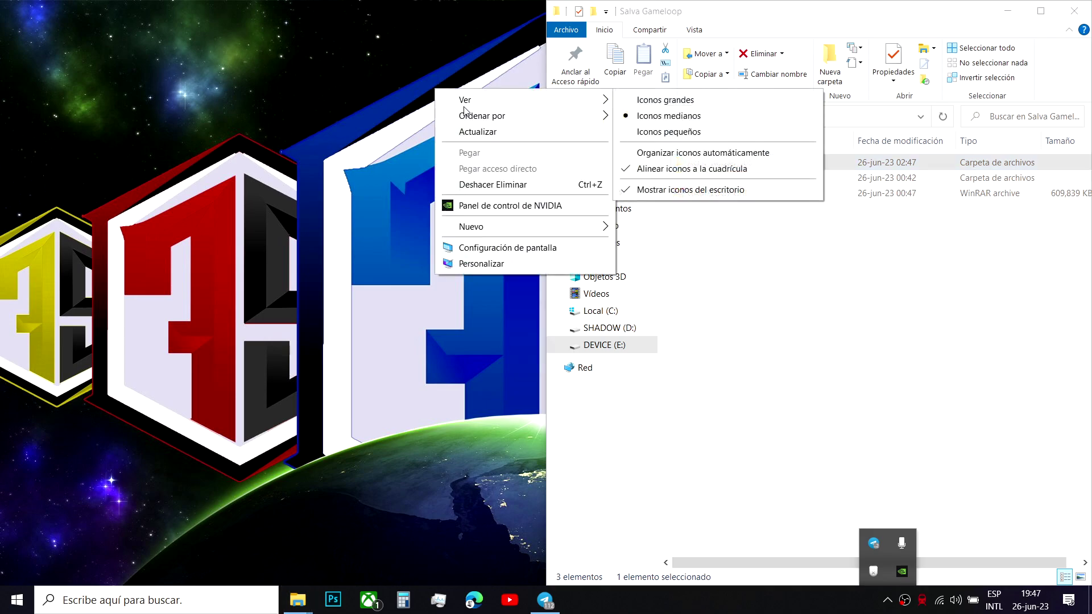
{"action": "left_click", "coordinate": [523, 122]}
{"action": "left_click", "coordinate": [1007, 11]}
{"action": "right_click", "coordinate": [727, 149]}
{"action": "left_click", "coordinate": [739, 183]}
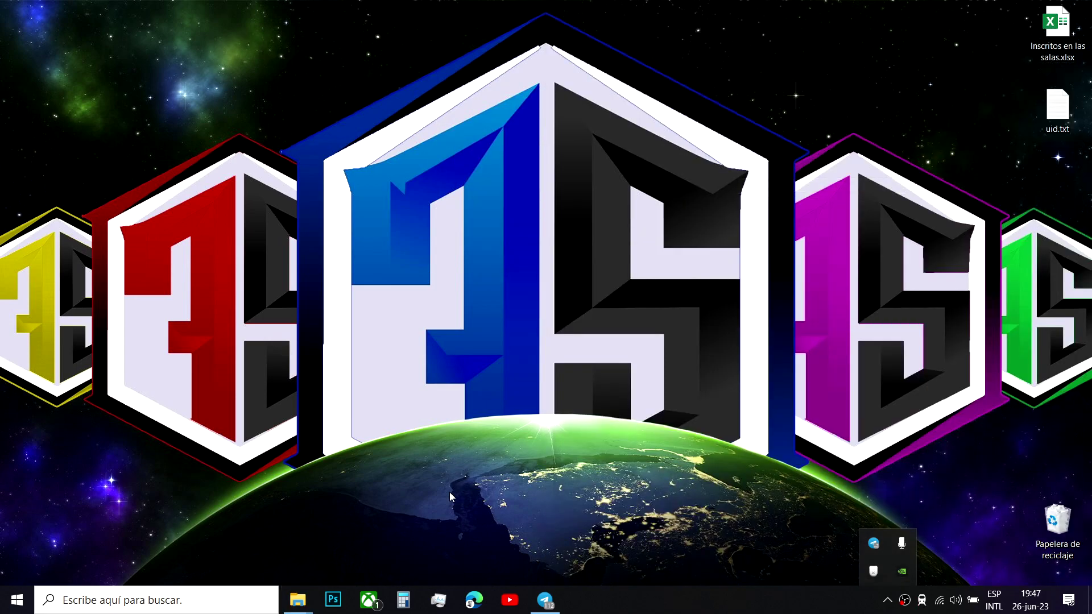
- Launch regedit and delete the Tencent key under HKEY_LOCAL_MACHINE\SOFTWARE\WOW6432Node
{"action": "key", "text": "super+r"}
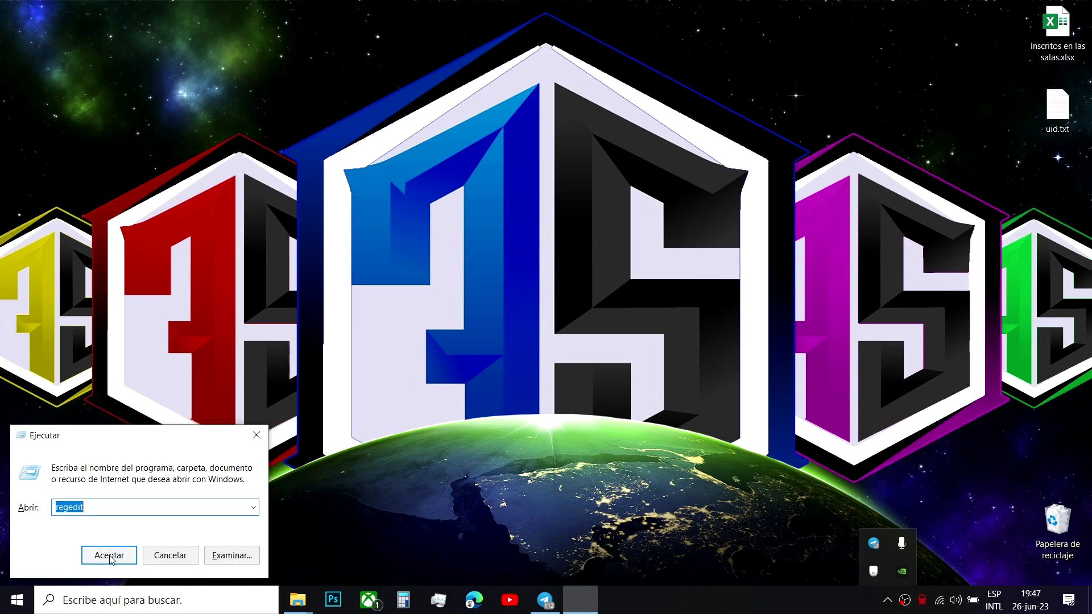
{"action": "type", "text": "regedit"}
{"action": "key", "text": "Return"}
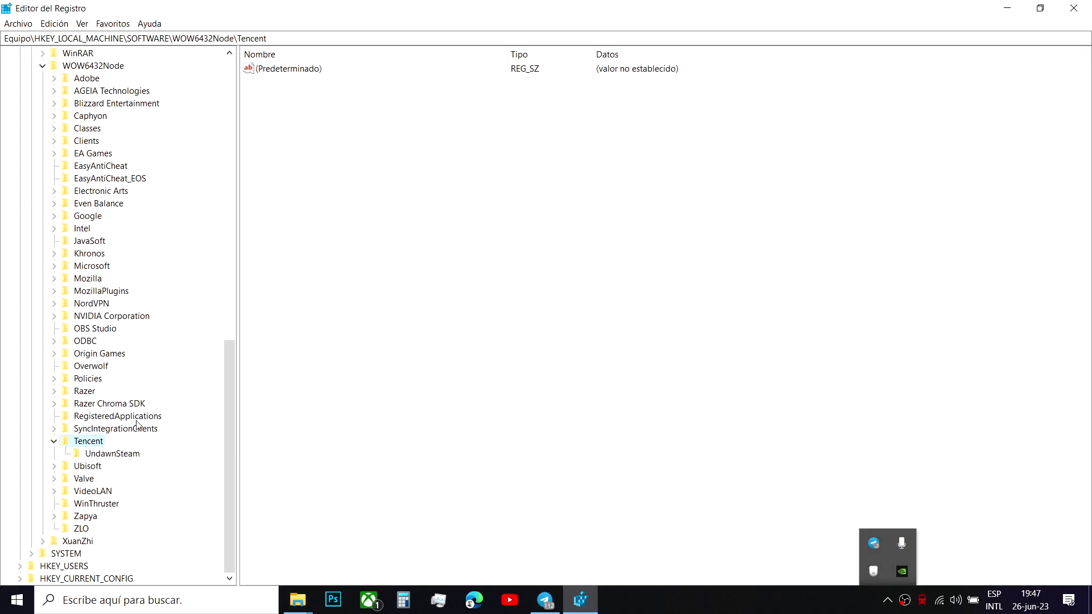
{"action": "right_click", "coordinate": [83, 446]}
{"action": "left_click", "coordinate": [134, 496]}
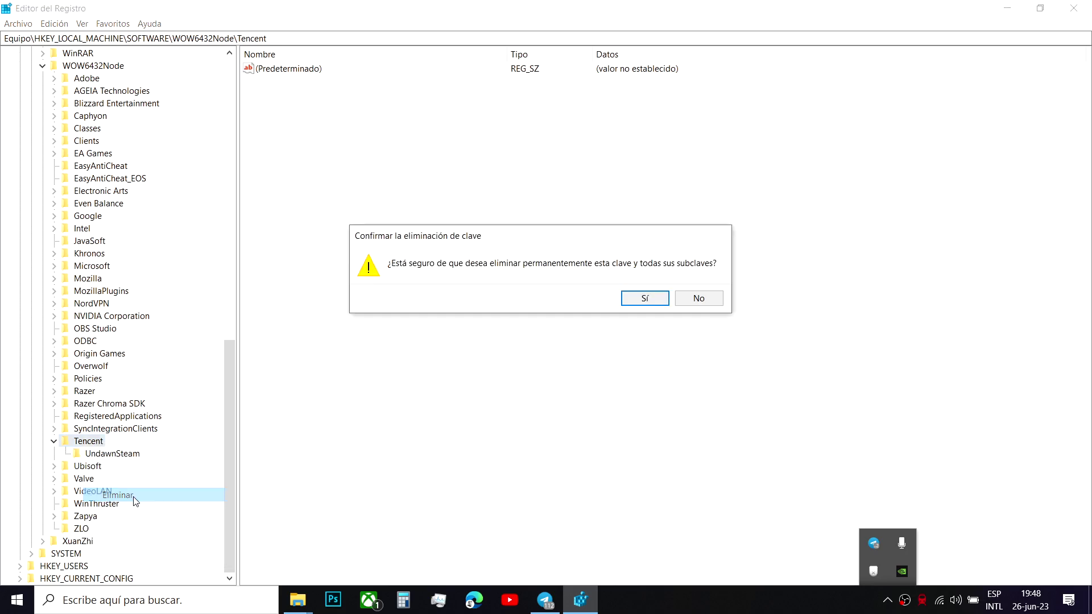
{"action": "left_click", "coordinate": [645, 299]}
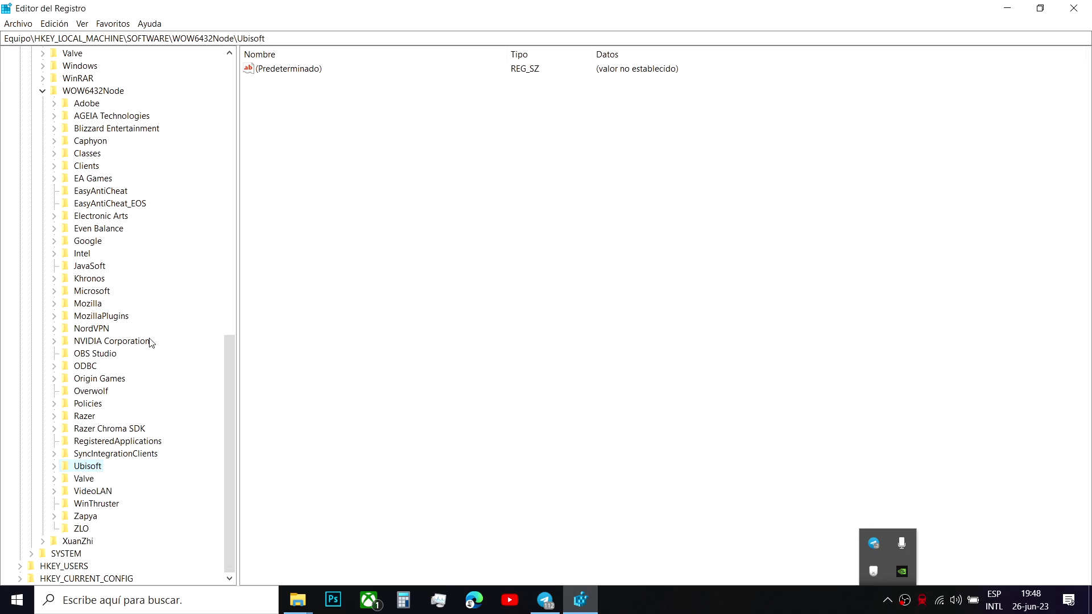
- Delete the Tencent key under HKEY_CURRENT_USER\SOFTWARE and close Registry Editor
{"action": "scroll", "coordinate": [115, 343], "scroll_direction": "up", "scroll_amount": 17}
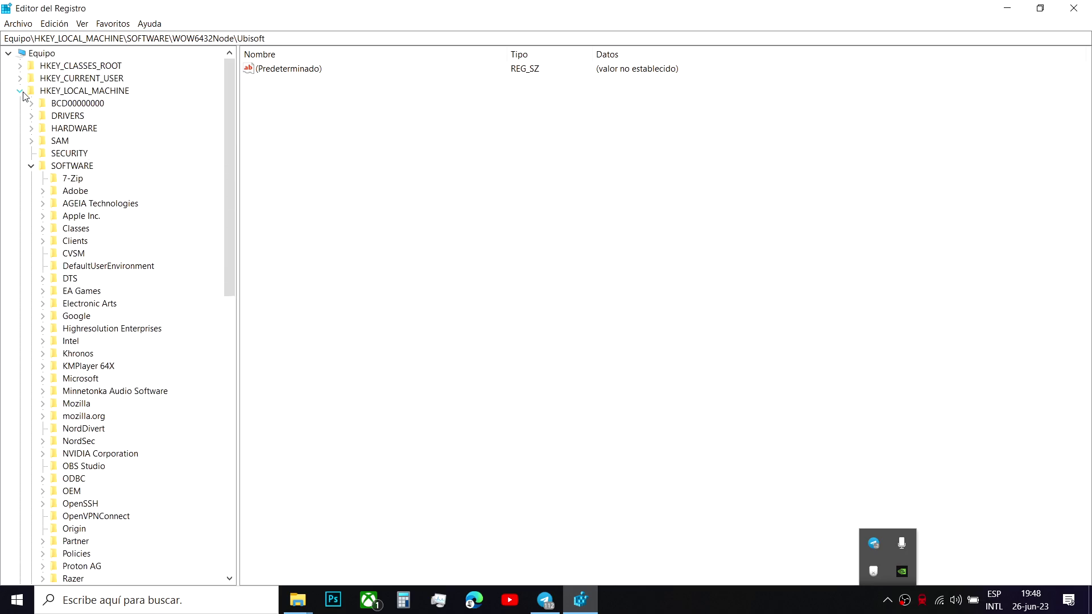
{"action": "left_click", "coordinate": [20, 91]}
{"action": "left_click", "coordinate": [49, 106]}
{"action": "left_click", "coordinate": [23, 78]}
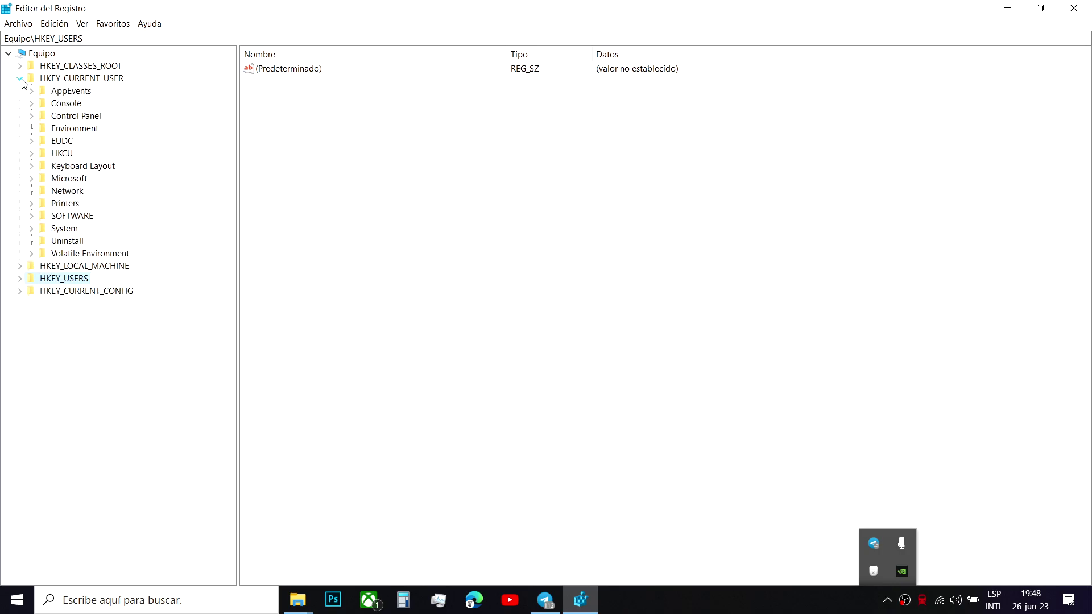
{"action": "left_click", "coordinate": [32, 216]}
{"action": "scroll", "coordinate": [121, 314], "scroll_direction": "down", "scroll_amount": 7}
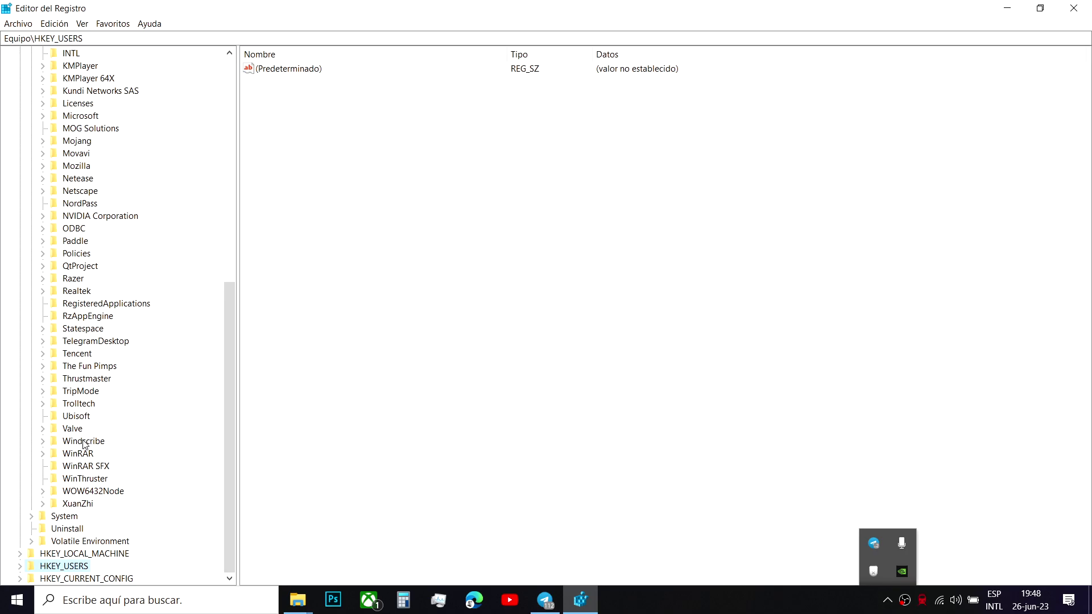
{"action": "left_click", "coordinate": [85, 341]}
{"action": "left_click", "coordinate": [76, 353]}
{"action": "right_click", "coordinate": [75, 354]}
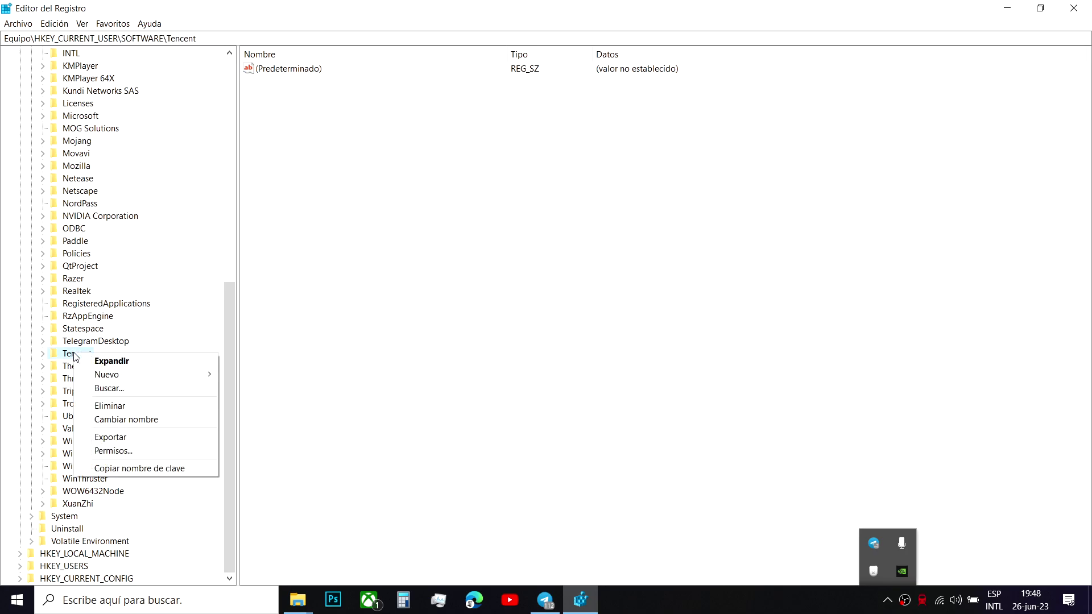
{"action": "left_click", "coordinate": [111, 405]}
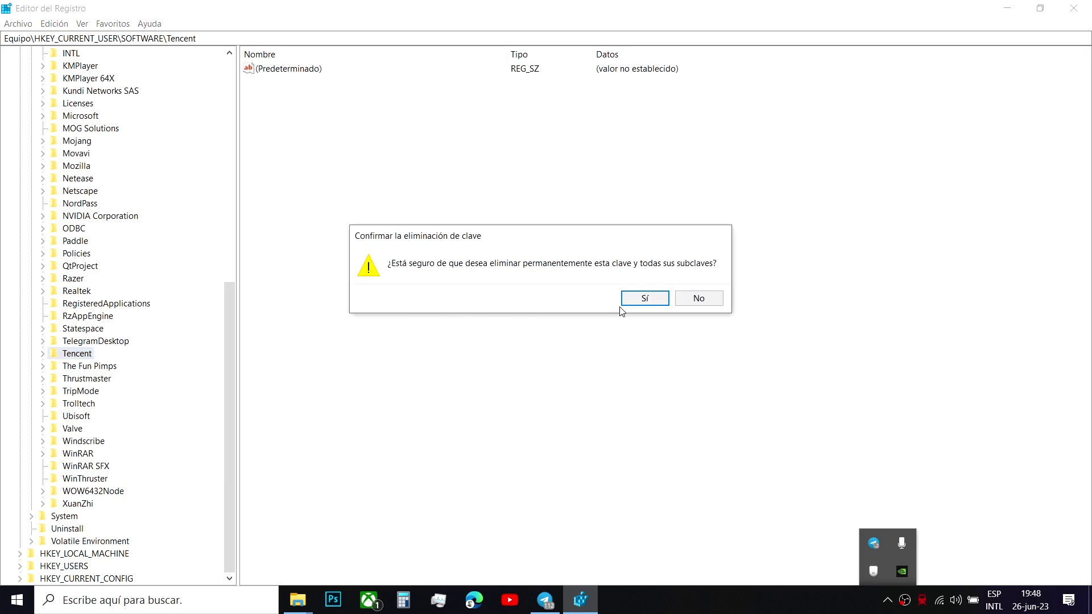
{"action": "left_click", "coordinate": [635, 299]}
{"action": "left_click", "coordinate": [1073, 8]}
{"action": "right_click", "coordinate": [566, 247]}
- Refresh the desktop and empty the Recycle Bin
{"action": "left_click", "coordinate": [617, 289]}
{"action": "right_click", "coordinate": [1032, 503]}
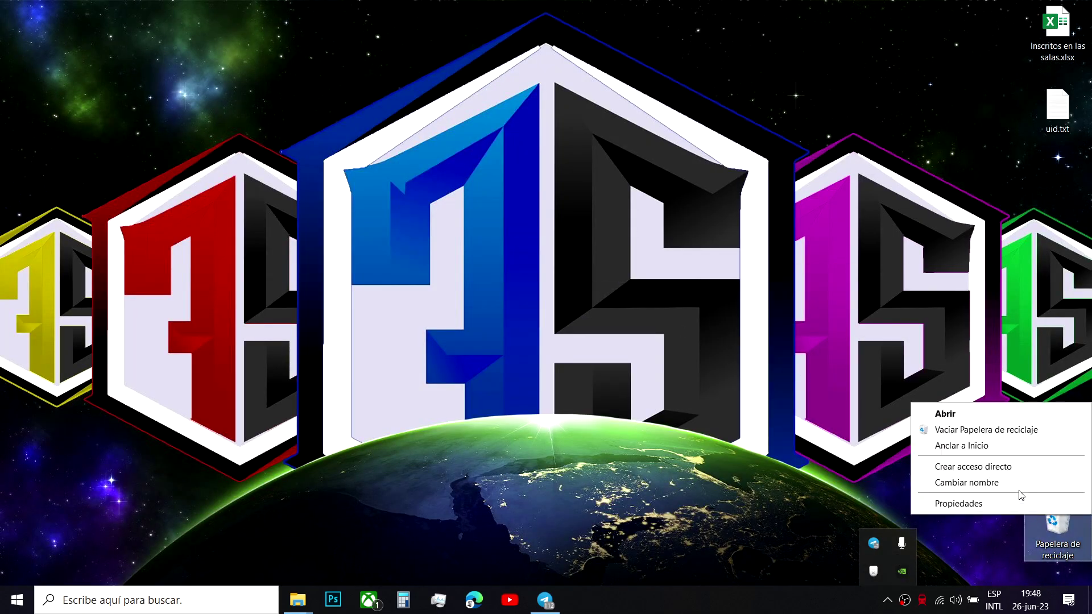
{"action": "left_click", "coordinate": [1012, 435]}
{"action": "left_click", "coordinate": [580, 353]}
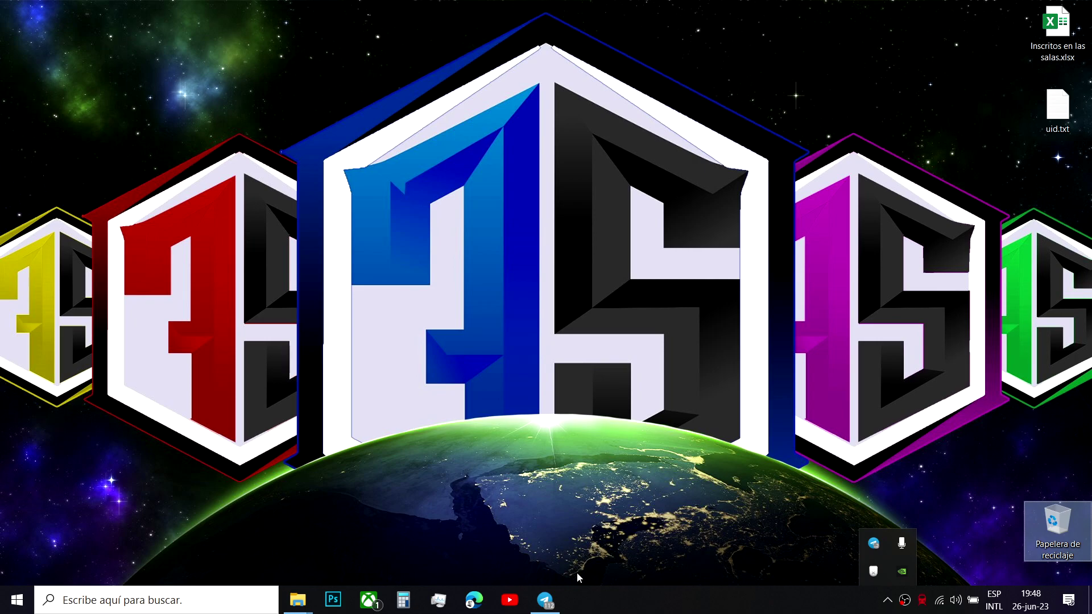
- Restore the Archivos de programa and Salva Gameloop folder windows from the taskbar
{"action": "mouse_move", "coordinate": [313, 606]}
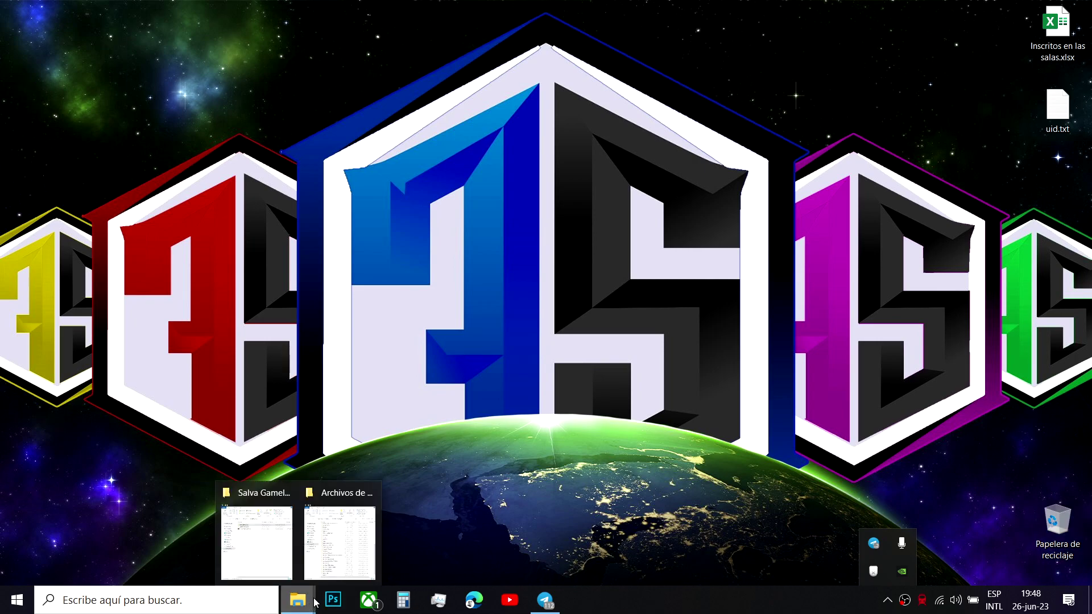
{"action": "left_click", "coordinate": [352, 546]}
{"action": "left_click", "coordinate": [272, 549]}
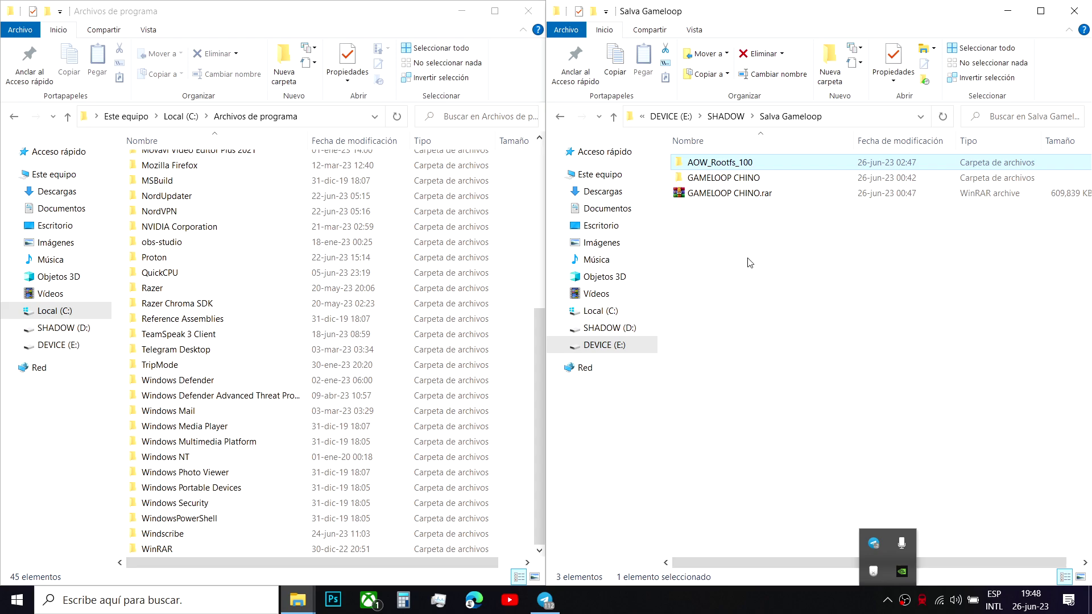
- Peek inside the GAMELOOP CHINO folder and return to Salva Gameloop
{"action": "right_click", "coordinate": [775, 196]}
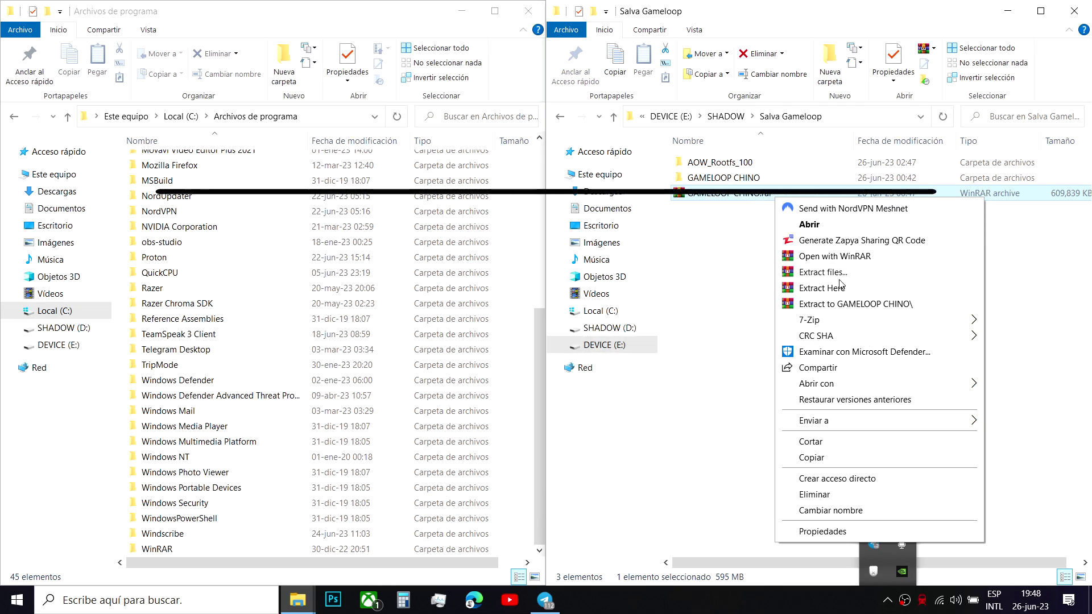
{"action": "left_click", "coordinate": [746, 180]}
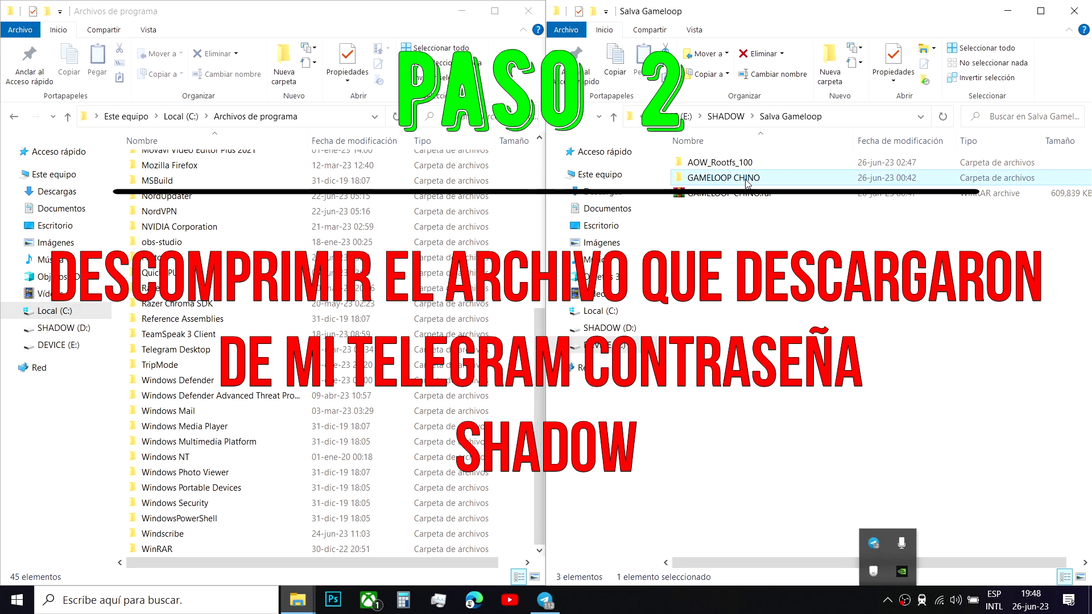
{"action": "double_click", "coordinate": [746, 180]}
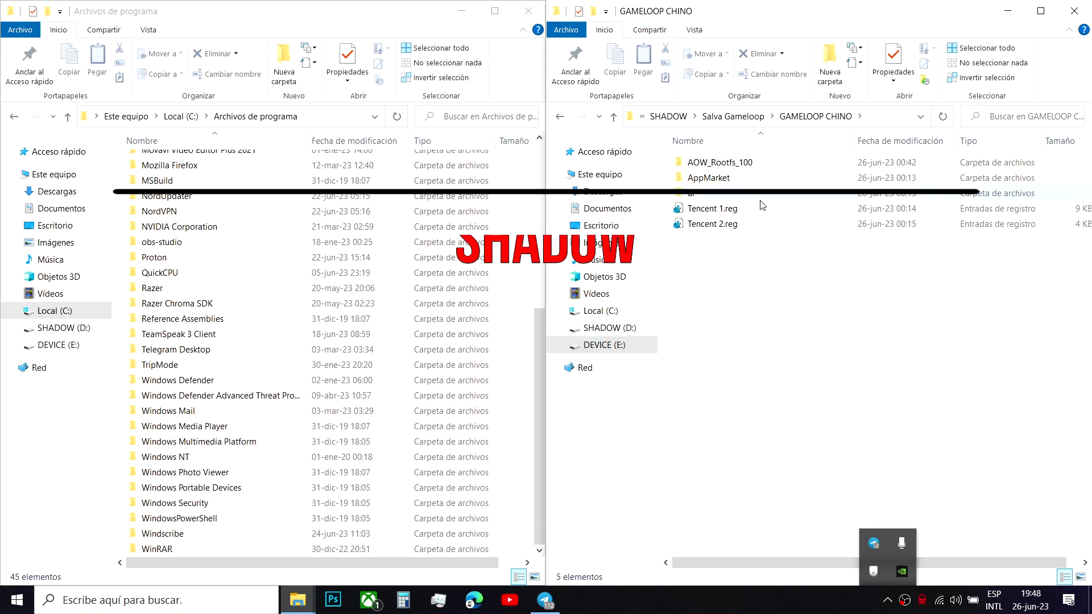
{"action": "left_click", "coordinate": [567, 118]}
- Extract GAMELOOP CHINO.rar here, entering the archive password, then dismiss the prompt
{"action": "right_click", "coordinate": [730, 193]}
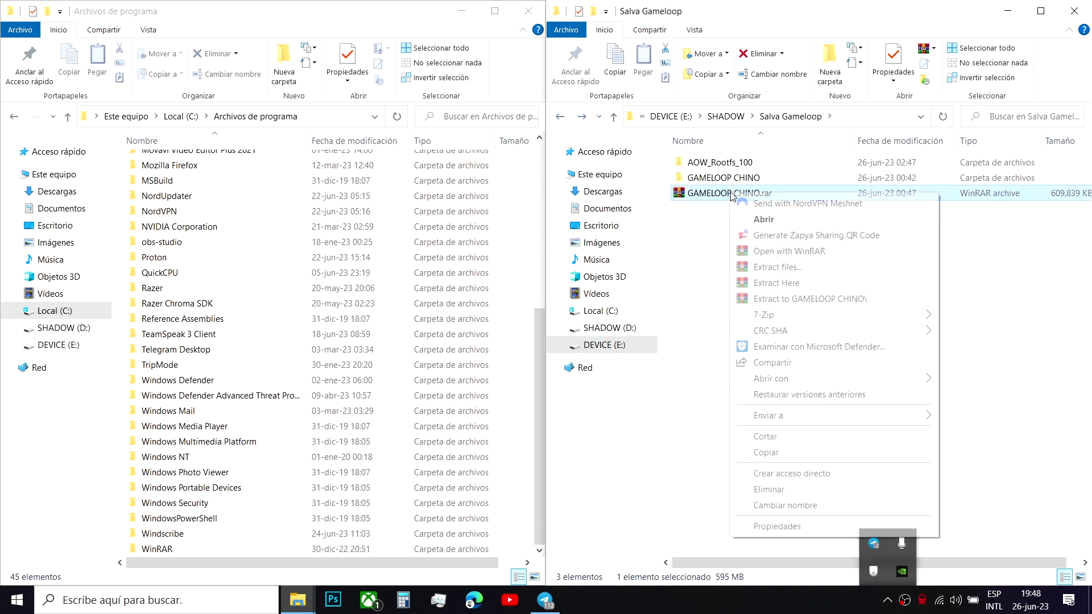
{"action": "left_click", "coordinate": [776, 283]}
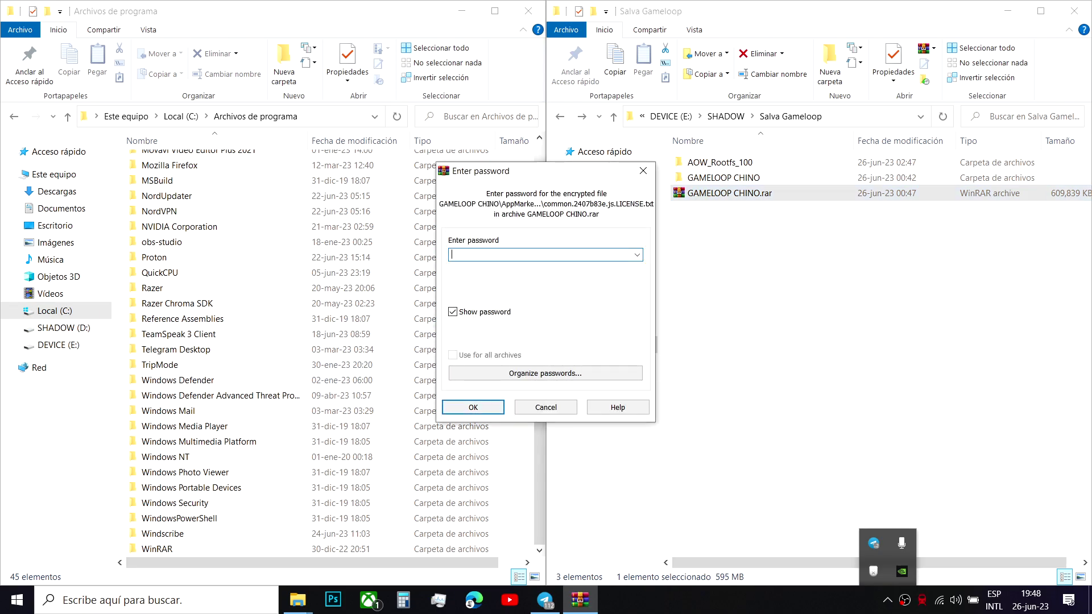
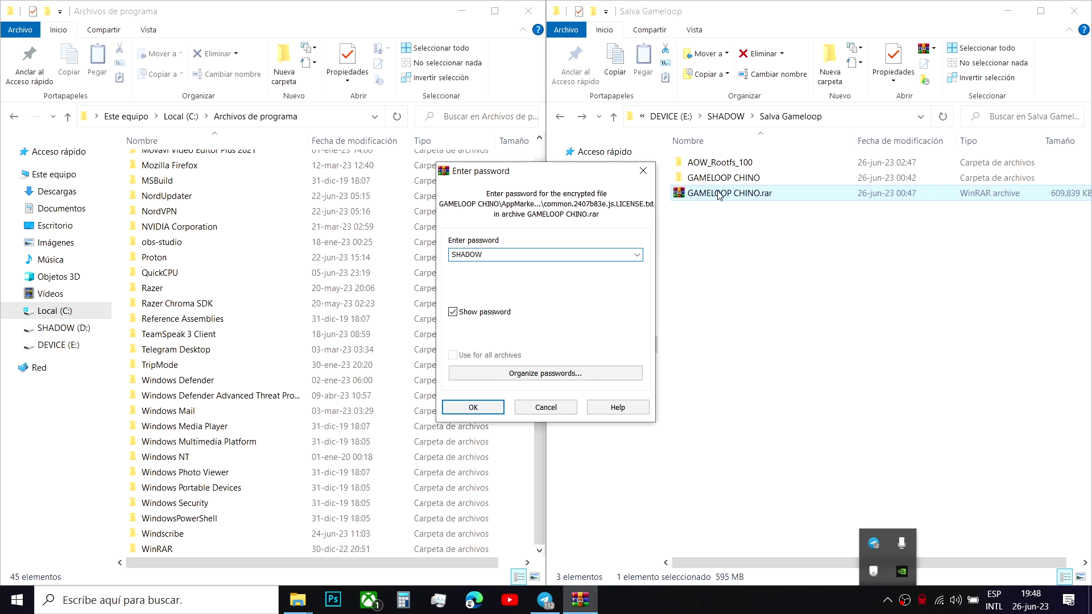
{"action": "left_click", "coordinate": [734, 182]}
{"action": "left_click", "coordinate": [542, 176]}
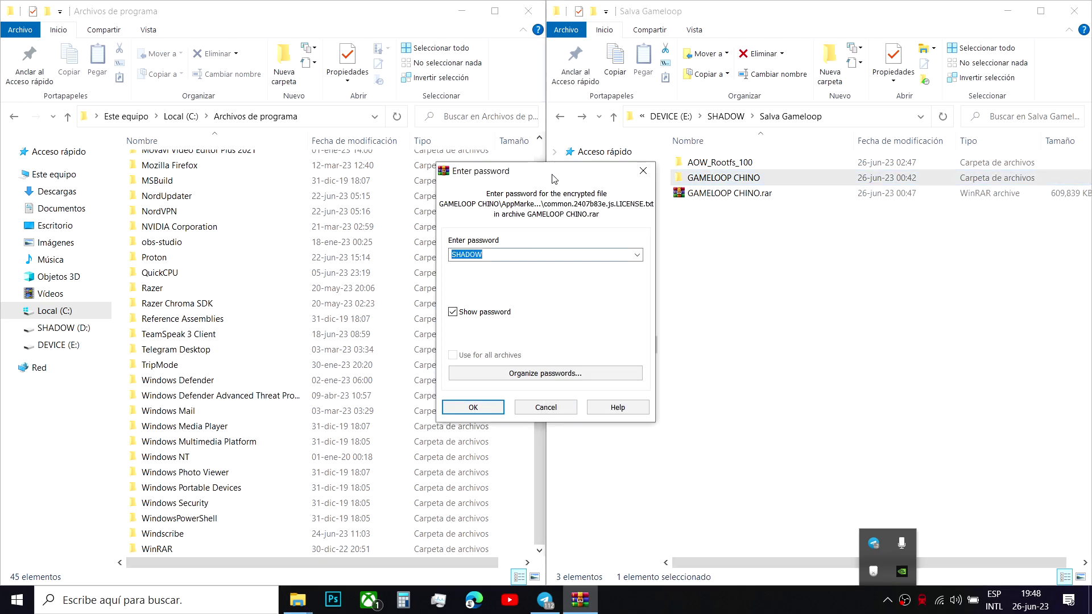
{"action": "left_click", "coordinate": [643, 172]}
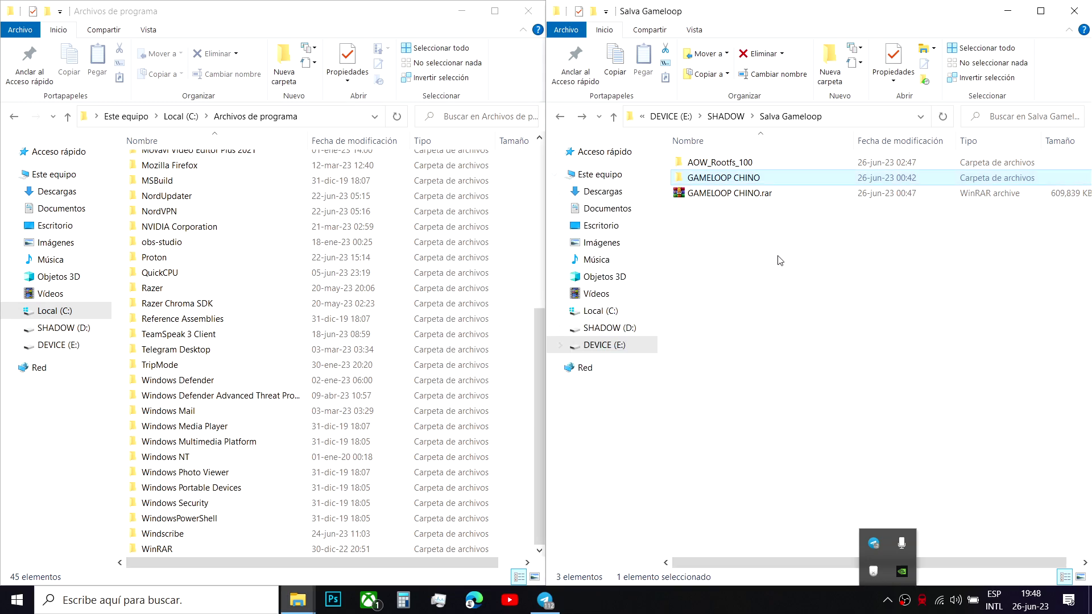
- Open GAMELOOP CHINO and inspect its AOW_Rootfs_100 and ui folders
{"action": "double_click", "coordinate": [753, 179]}
{"action": "left_click", "coordinate": [746, 169]}
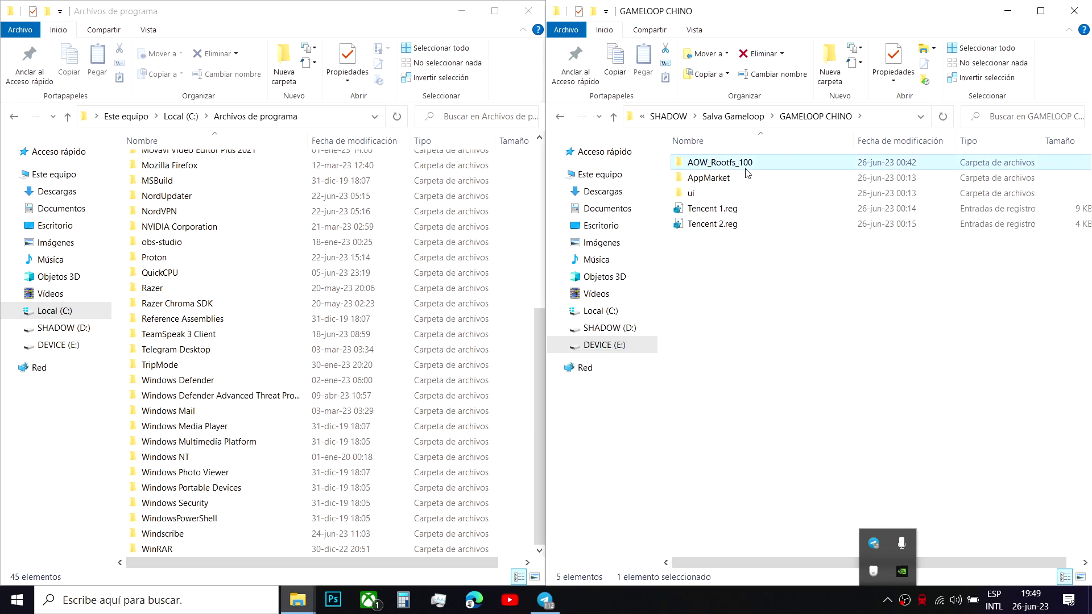
{"action": "left_click", "coordinate": [733, 196]}
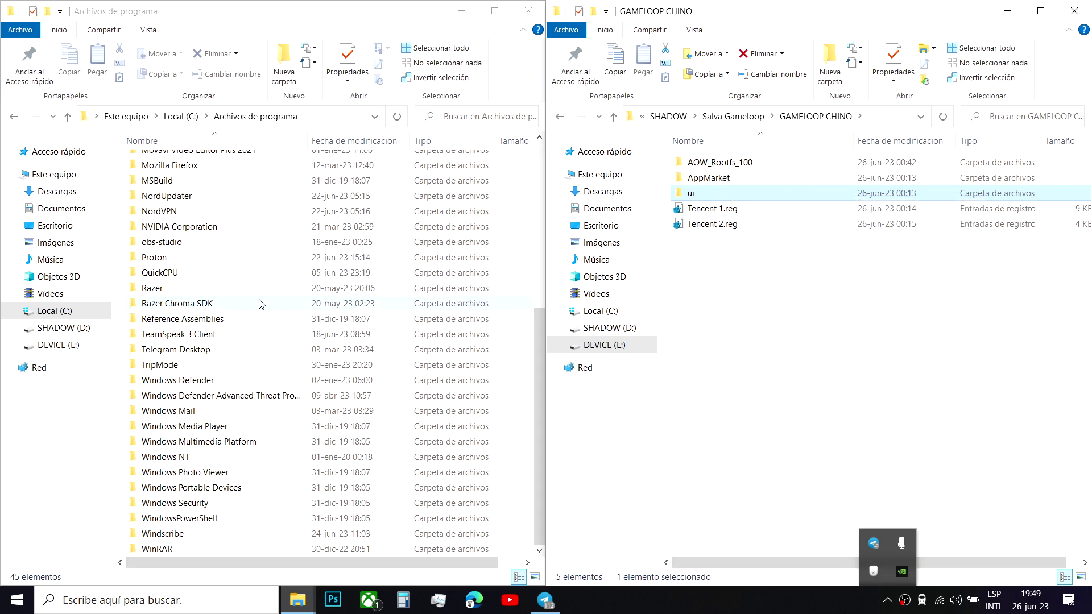
{"action": "scroll", "coordinate": [267, 304], "scroll_direction": "up", "scroll_amount": 6}
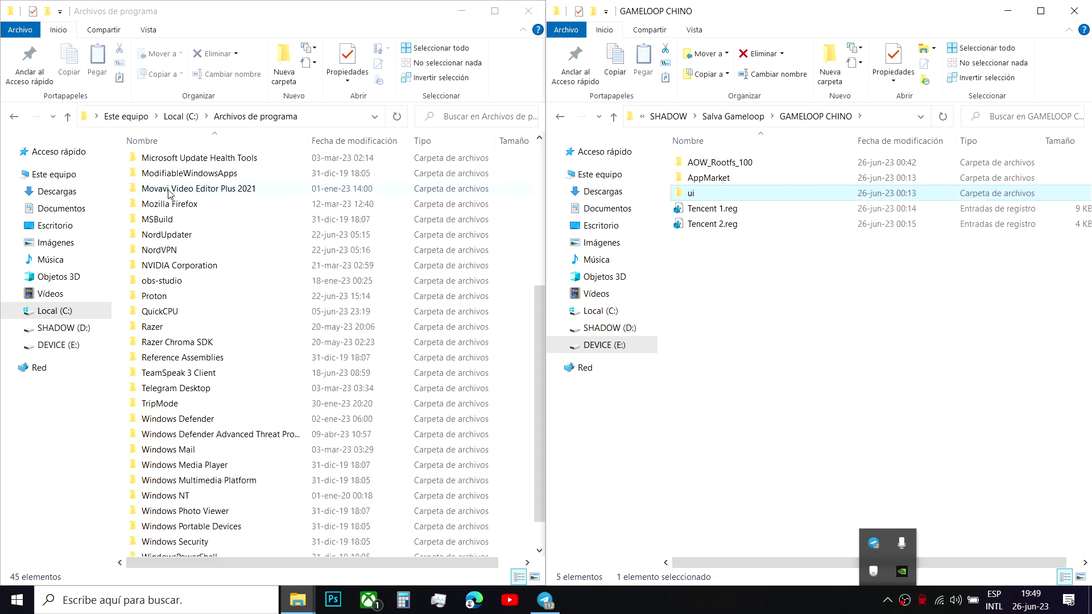
- Navigate the left window to Local (C:) > Archivos de programa
{"action": "left_click", "coordinate": [15, 117]}
{"action": "left_click", "coordinate": [127, 115]}
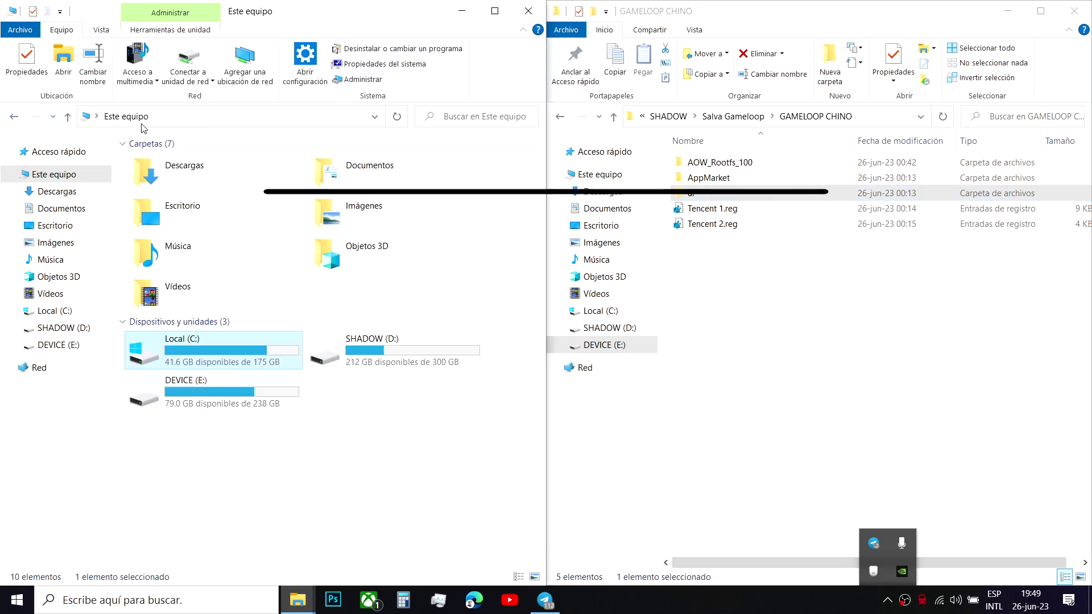
{"action": "double_click", "coordinate": [200, 352]}
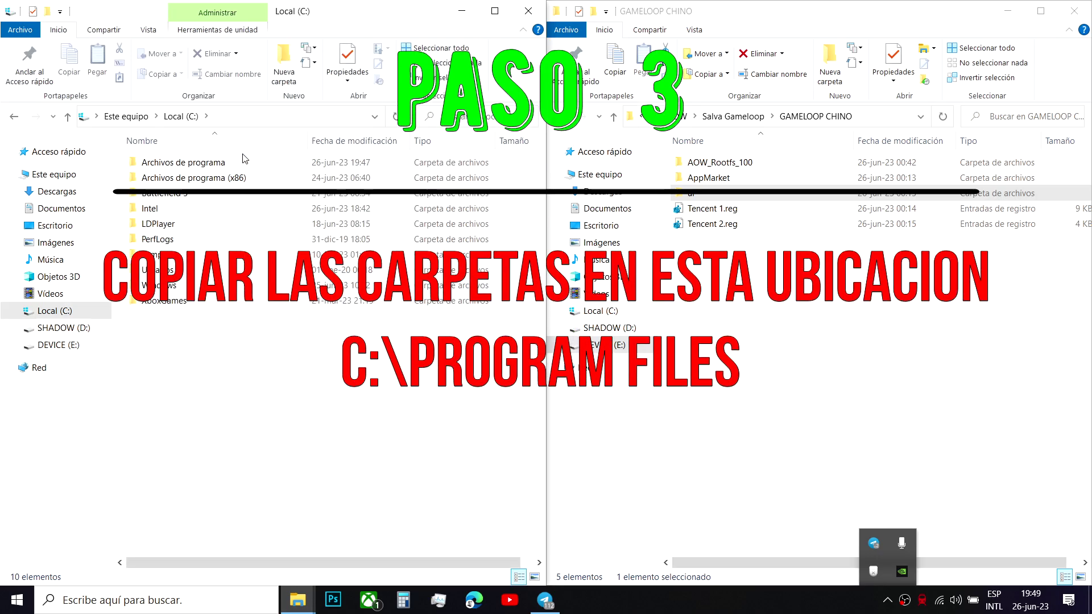
{"action": "double_click", "coordinate": [234, 163]}
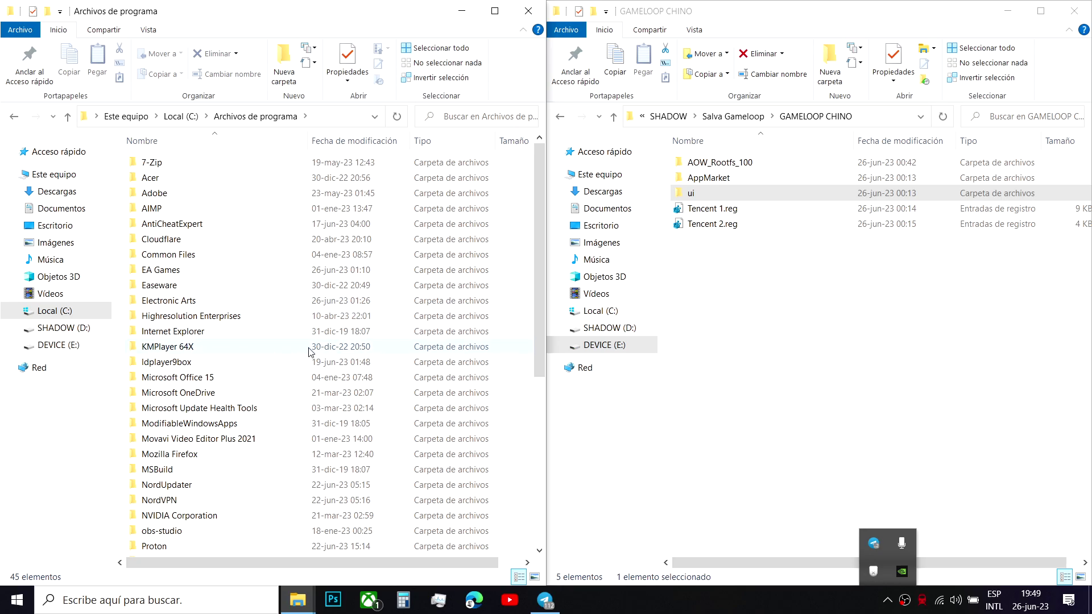
{"action": "scroll", "coordinate": [211, 283], "scroll_direction": "down", "scroll_amount": 6}
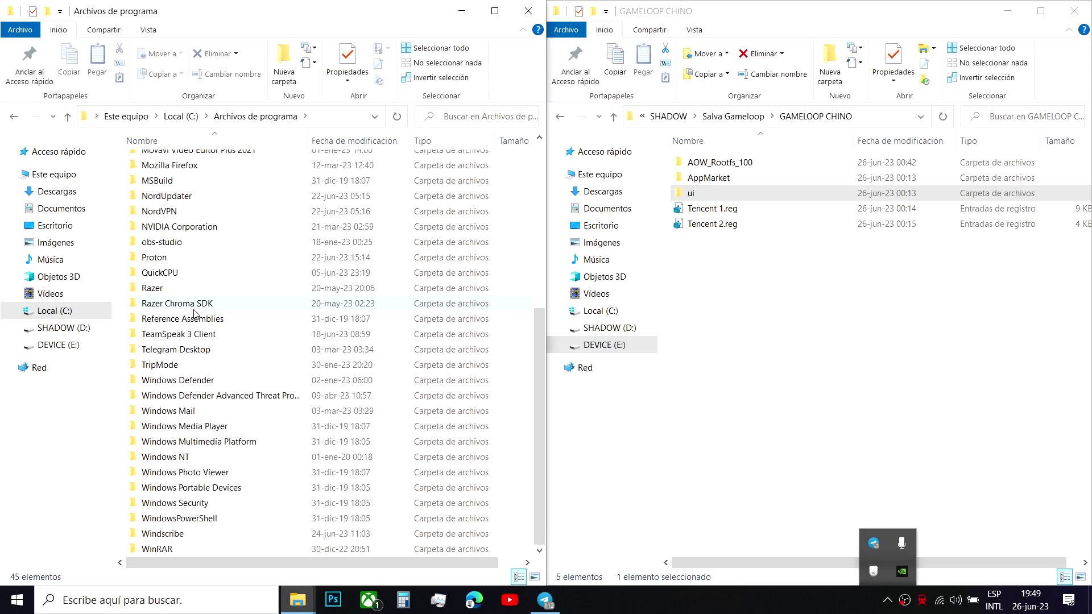
{"action": "scroll", "coordinate": [194, 307], "scroll_direction": "up", "scroll_amount": 3}
{"action": "scroll", "coordinate": [194, 298], "scroll_direction": "down", "scroll_amount": 3}
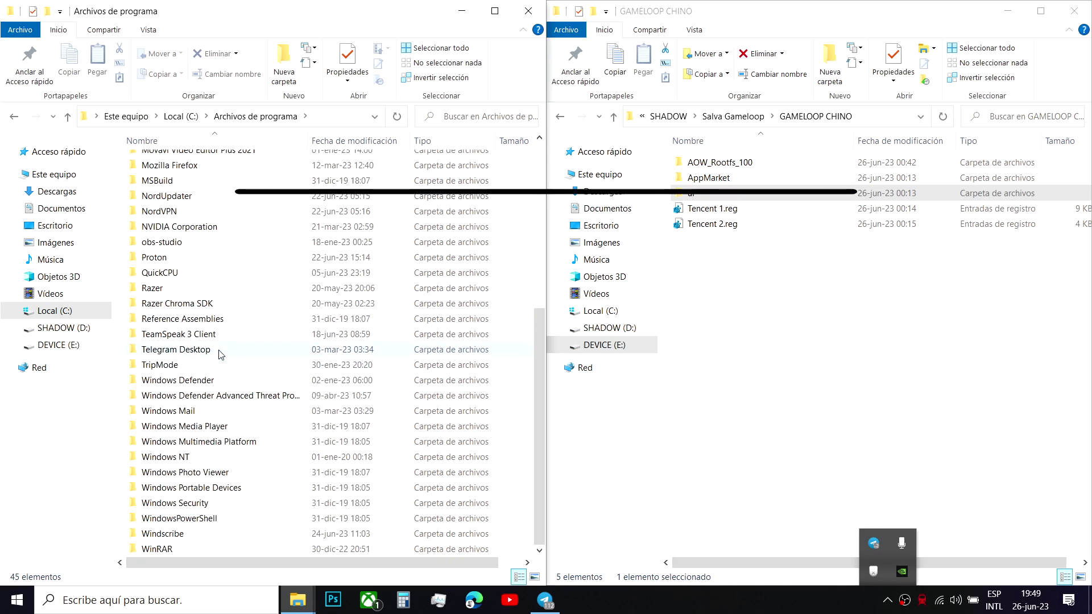
- Create a folder named Txgameassistant in Archivos de programa, approving admin access, and open it
{"action": "scroll", "coordinate": [286, 364], "scroll_direction": "up", "scroll_amount": 3}
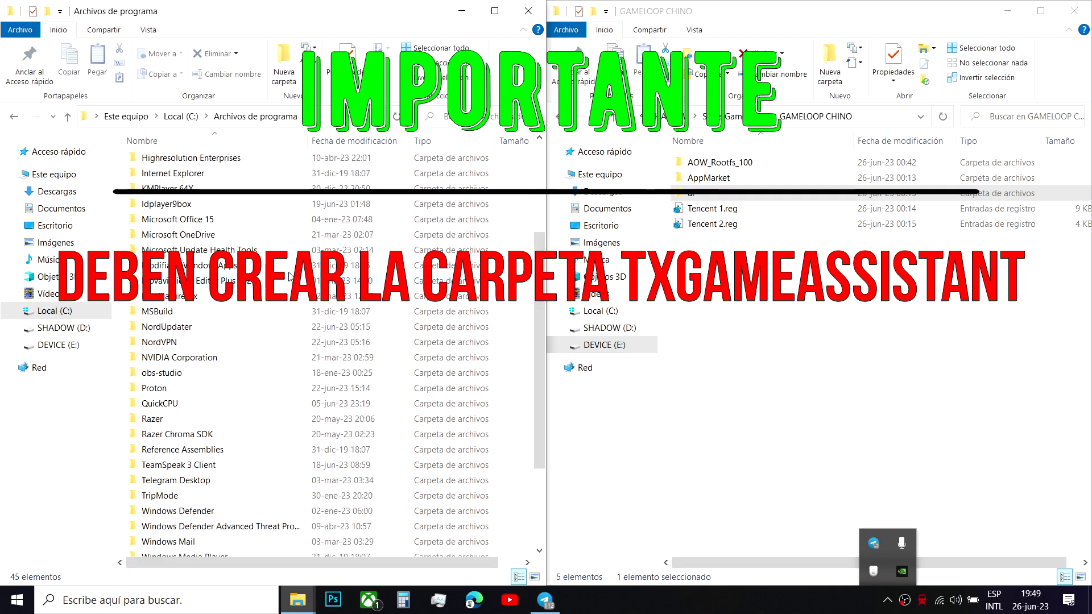
{"action": "left_click", "coordinate": [283, 66]}
{"action": "left_click", "coordinate": [533, 350]}
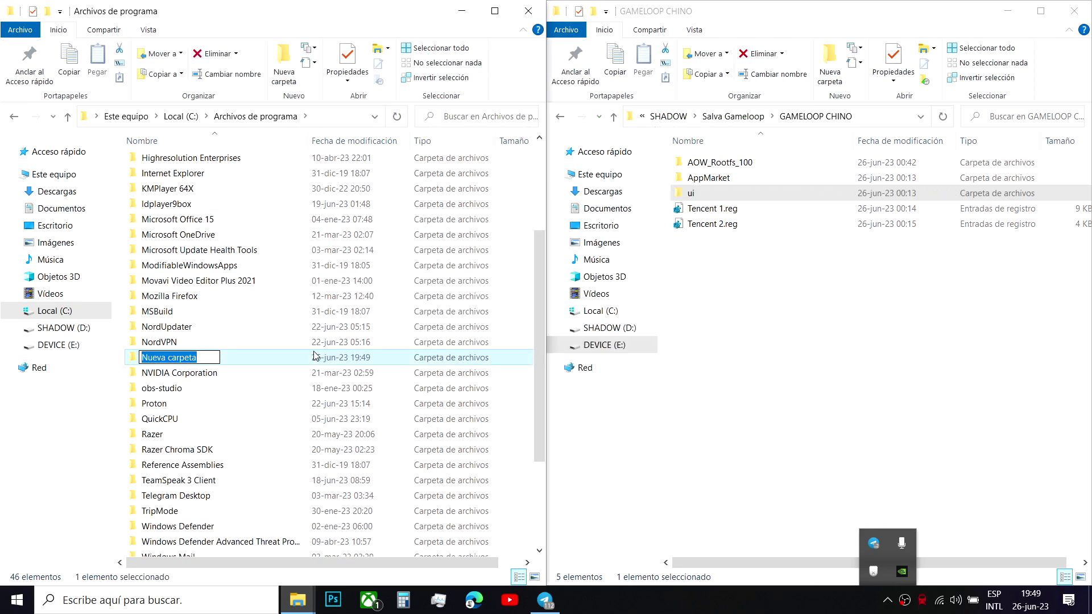
{"action": "type", "text": "Txgame"}
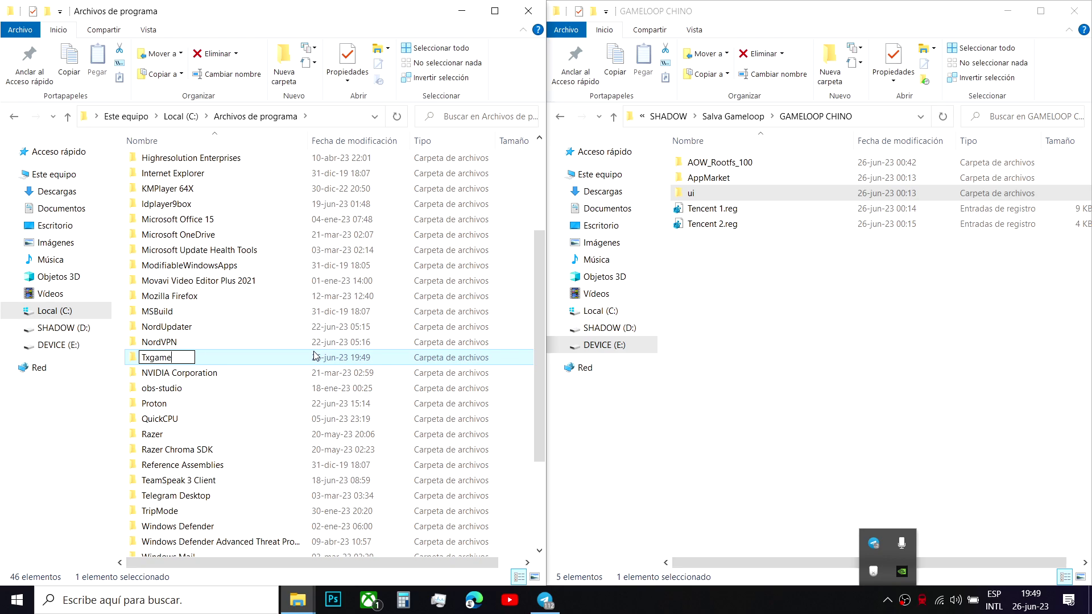
{"action": "type", "text": "assistant"}
{"action": "key", "text": "Return"}
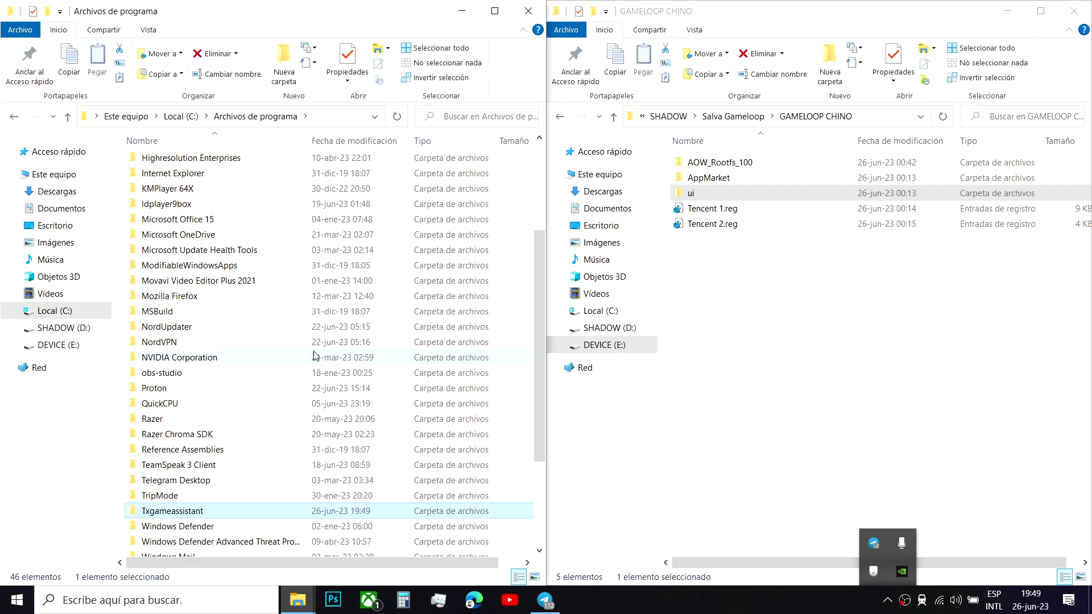
{"action": "double_click", "coordinate": [239, 515]}
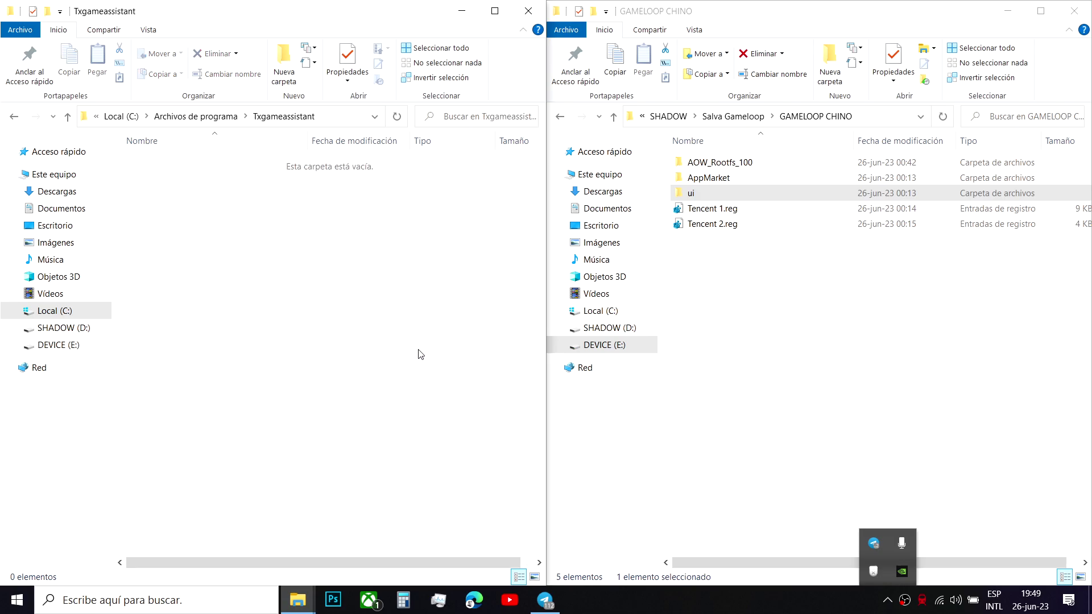
- Drag the AOW_Rootfs_100, AppMarket and ui folders into Txgameassistant, approving admin copying for all items
{"action": "left_click", "coordinate": [742, 162], "text": "shift"}
{"action": "left_click_drag", "start_coordinate": [745, 165], "coordinate": [358, 263]}
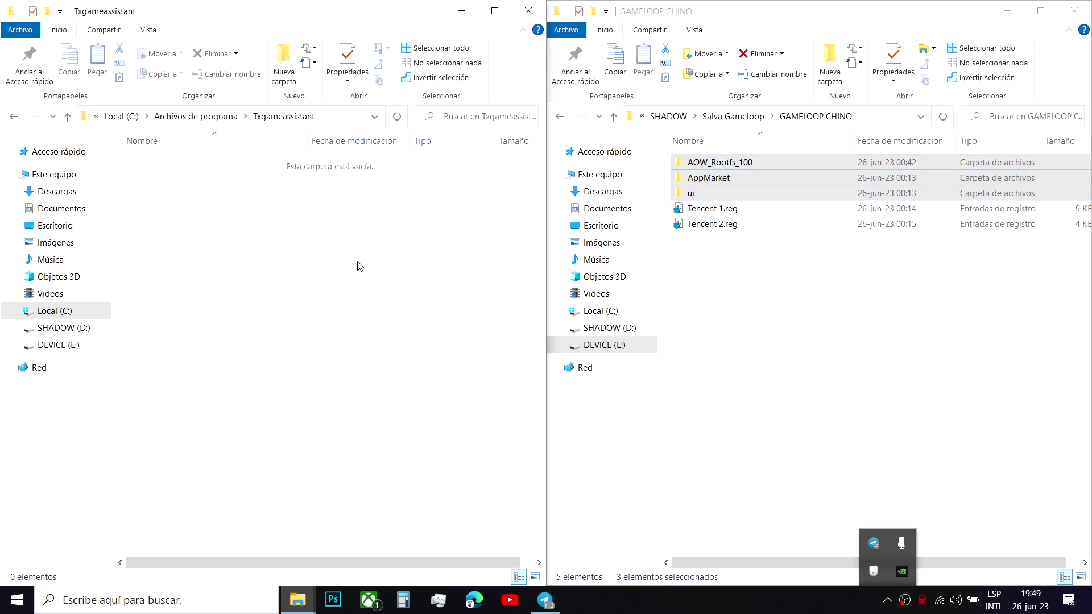
{"action": "left_click", "coordinate": [410, 251]}
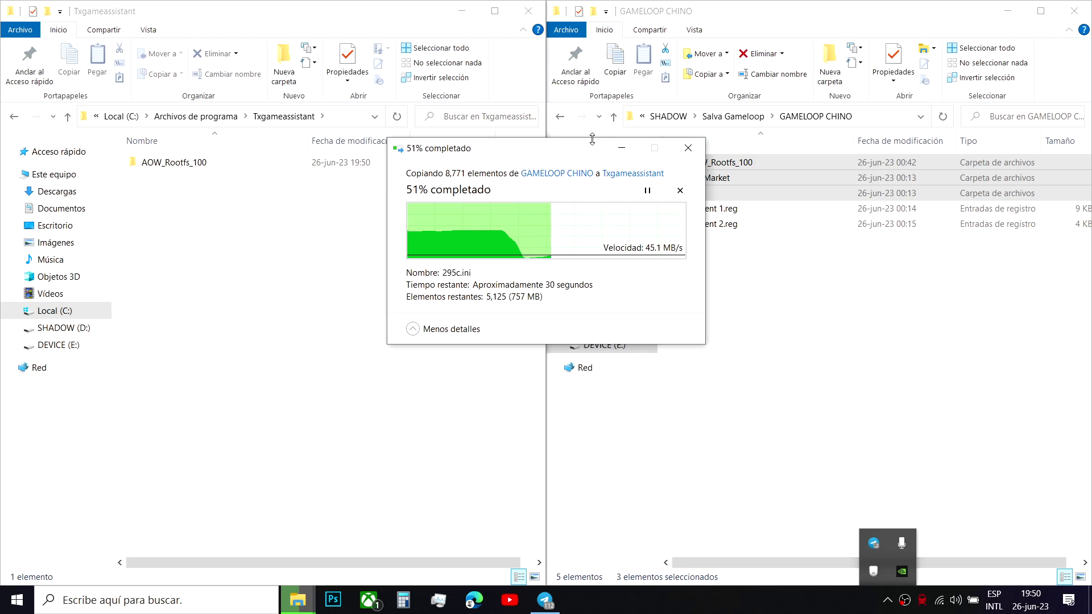
{"action": "left_click_drag", "start_coordinate": [582, 151], "coordinate": [461, 144]}
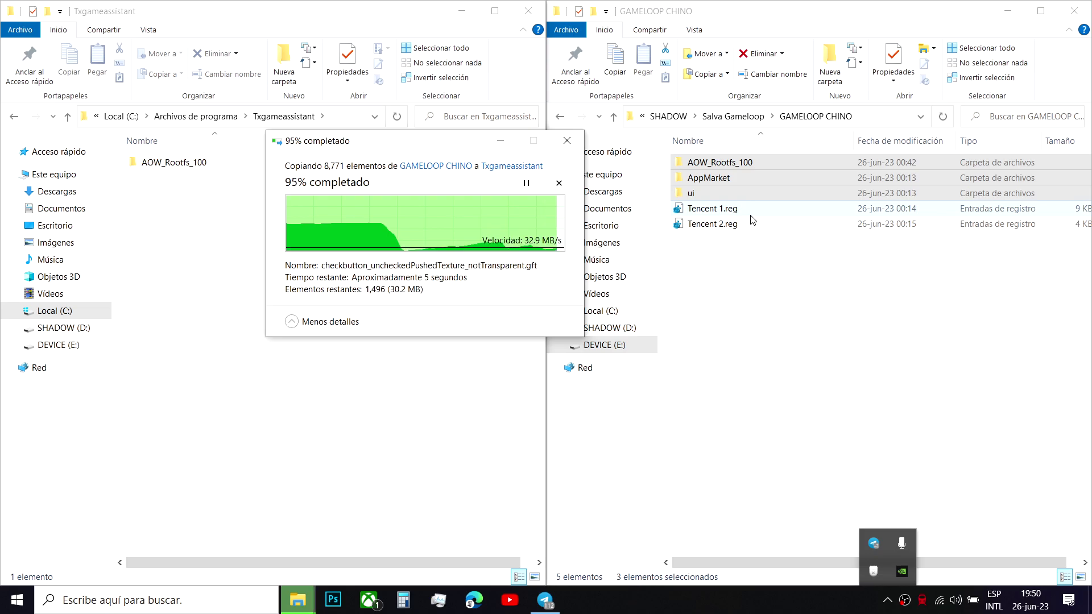
{"action": "left_click", "coordinate": [750, 214]}
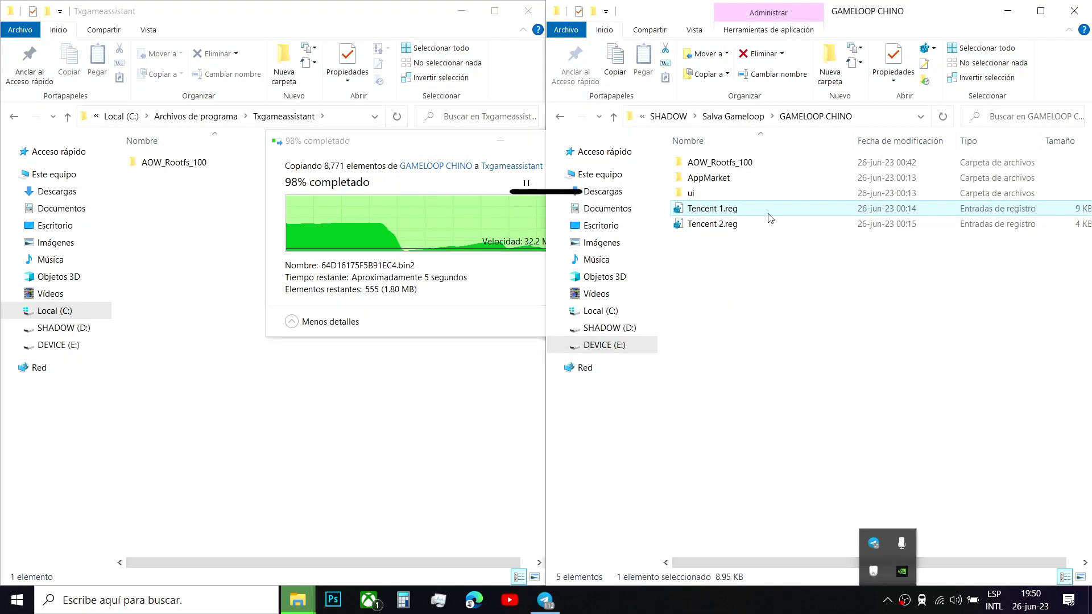
- Merge Tencent 1.reg into the registry, confirming and dismissing the success message
{"action": "left_click", "coordinate": [754, 224]}
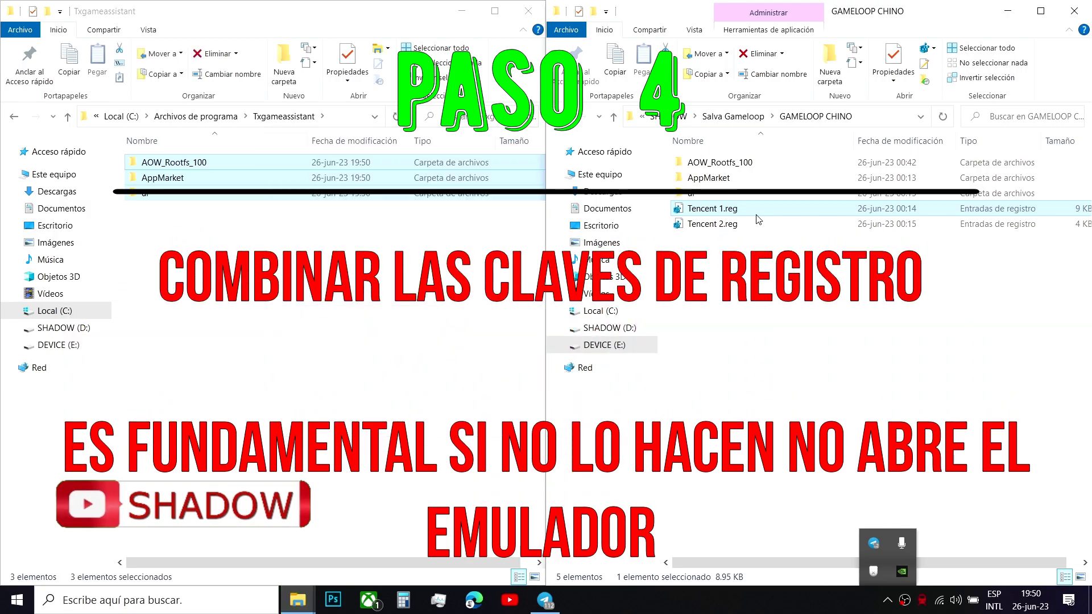
{"action": "left_click", "coordinate": [733, 209]}
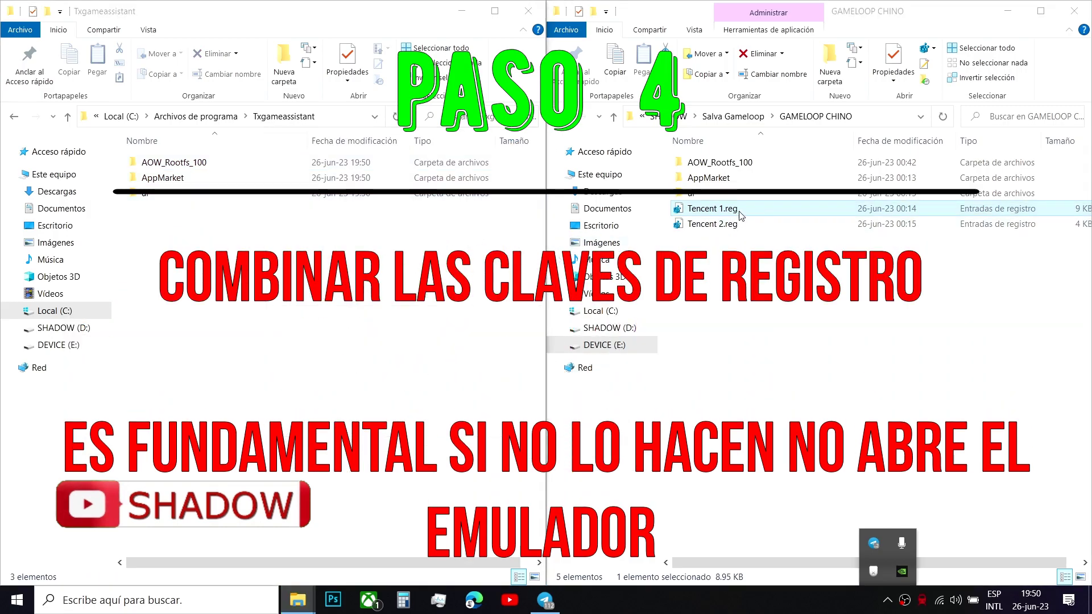
{"action": "right_click", "coordinate": [739, 210]}
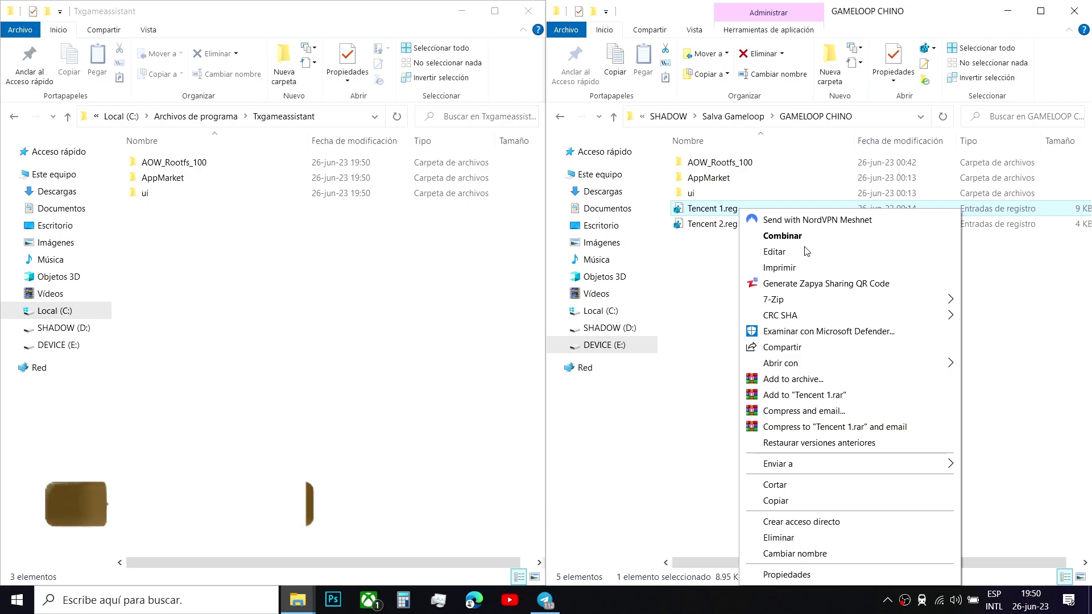
{"action": "mouse_move", "coordinate": [796, 364]}
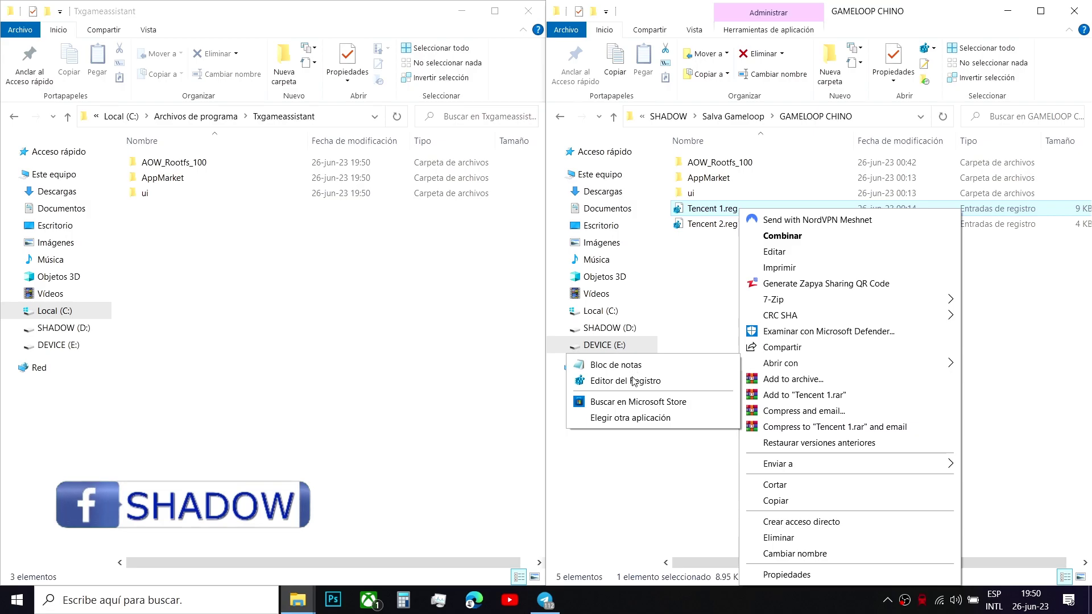
{"action": "left_click", "coordinate": [644, 387]}
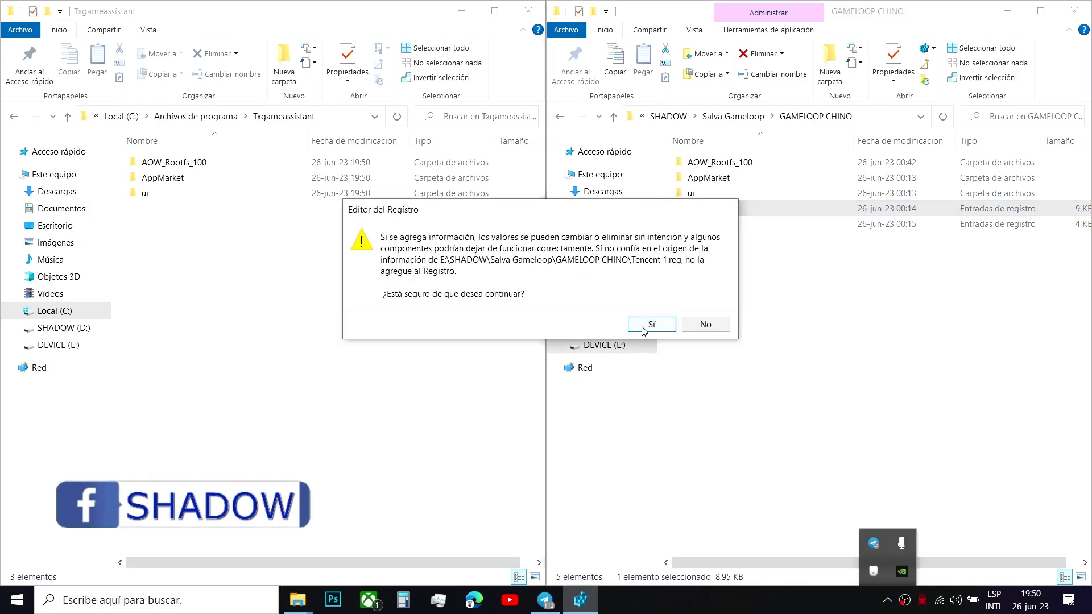
{"action": "left_click", "coordinate": [649, 325]}
{"action": "left_click", "coordinate": [703, 301]}
{"action": "right_click", "coordinate": [733, 209]}
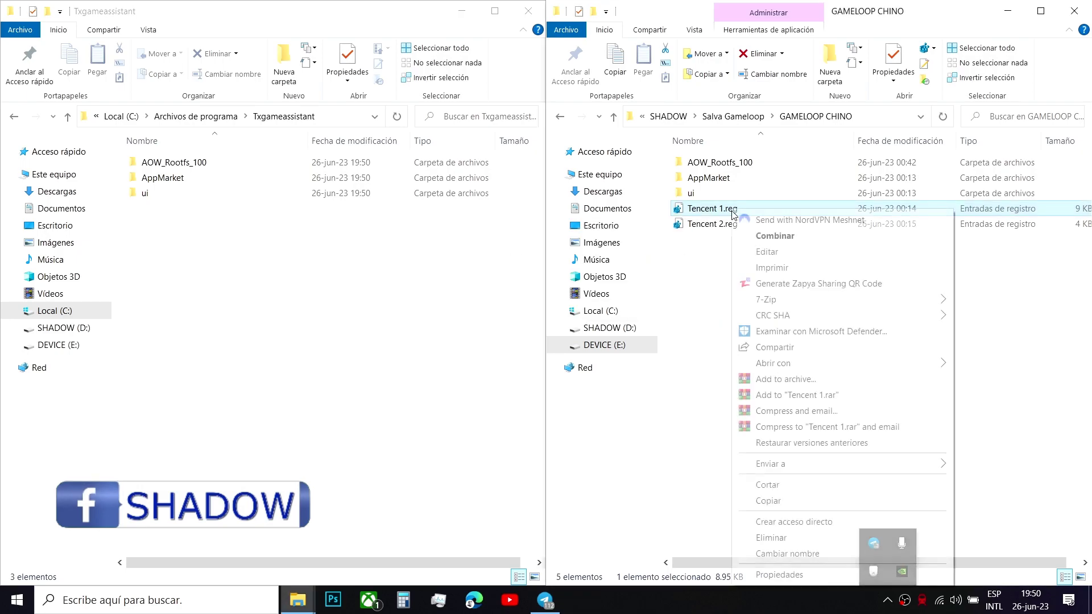
{"action": "left_click", "coordinate": [786, 239]}
{"action": "left_click", "coordinate": [649, 325]}
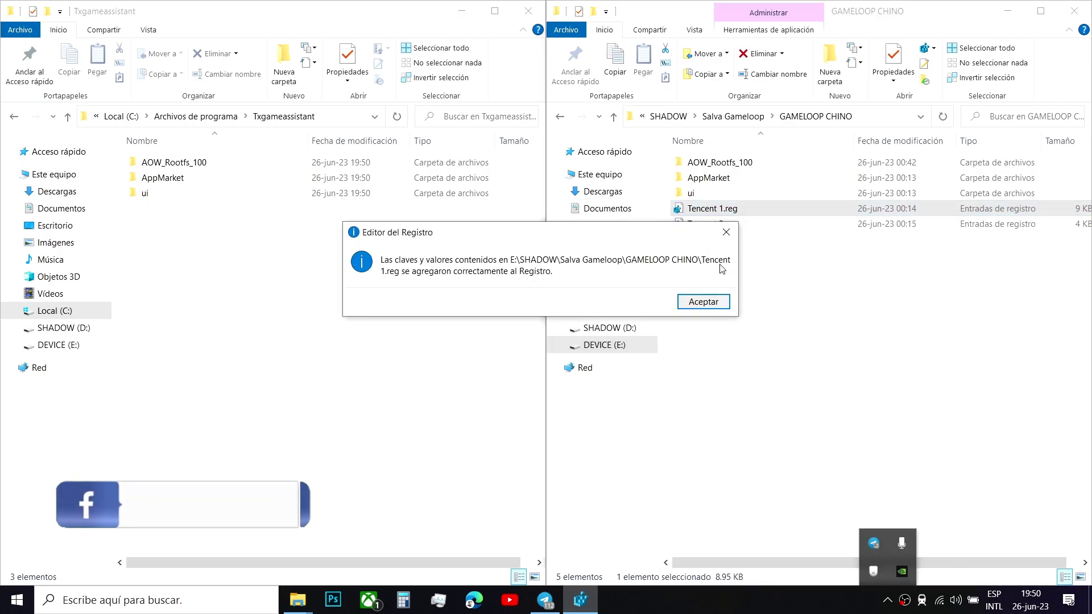
{"action": "left_click", "coordinate": [714, 302]}
- Merge Tencent 2.reg into the registry, then clear the folder selection
{"action": "left_click", "coordinate": [735, 226]}
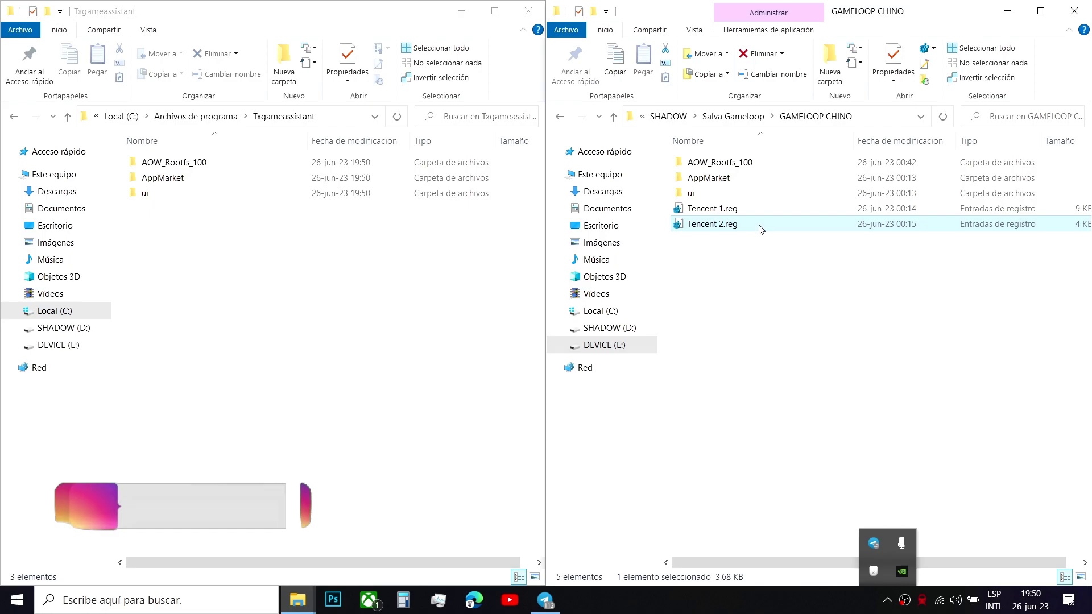
{"action": "right_click", "coordinate": [761, 227]}
{"action": "left_click", "coordinate": [790, 239]}
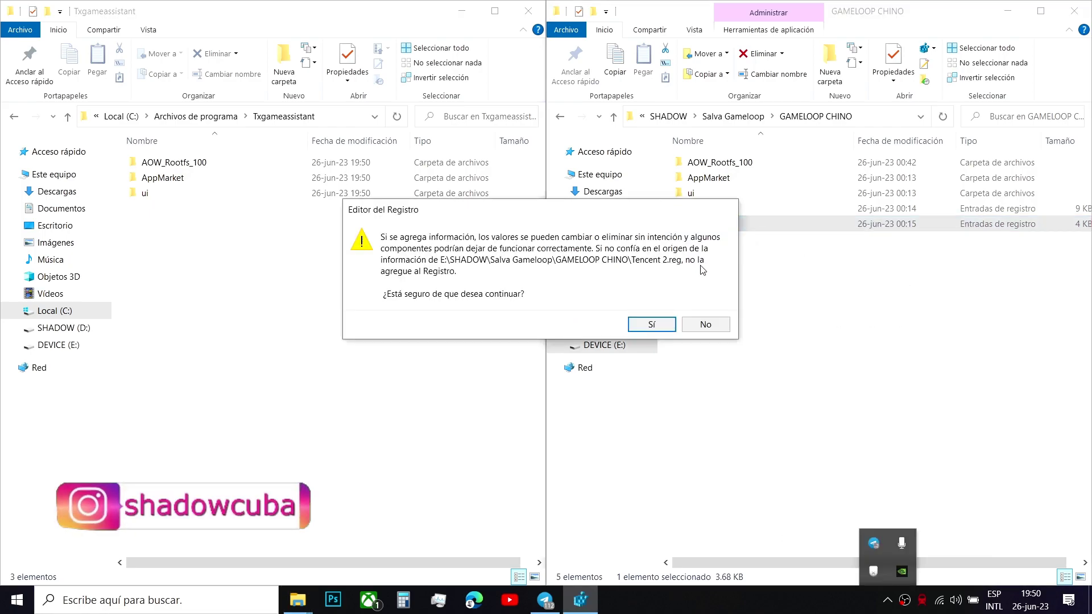
{"action": "left_click", "coordinate": [651, 323]}
{"action": "left_click", "coordinate": [705, 302]}
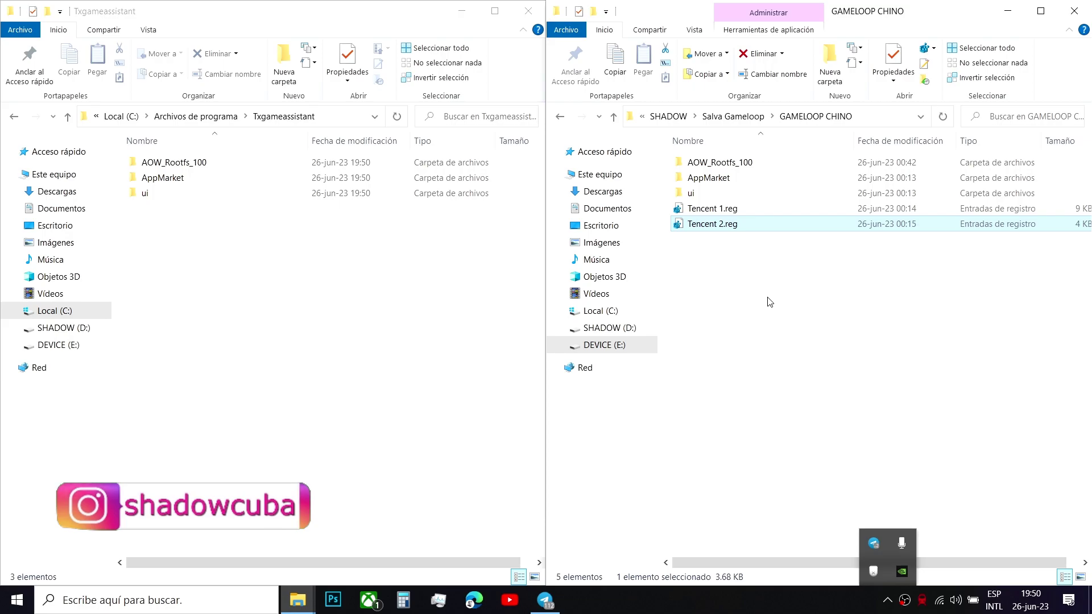
{"action": "left_click", "coordinate": [860, 332]}
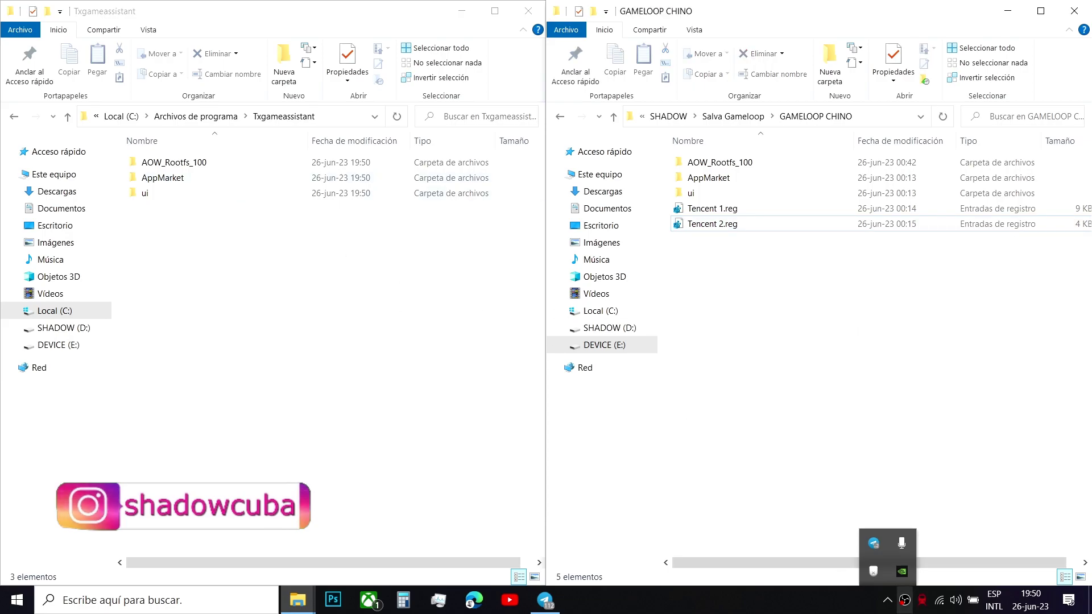
- Launch AppMarket.exe from the Txgameassistant\AppMarket folder
{"action": "double_click", "coordinate": [200, 180]}
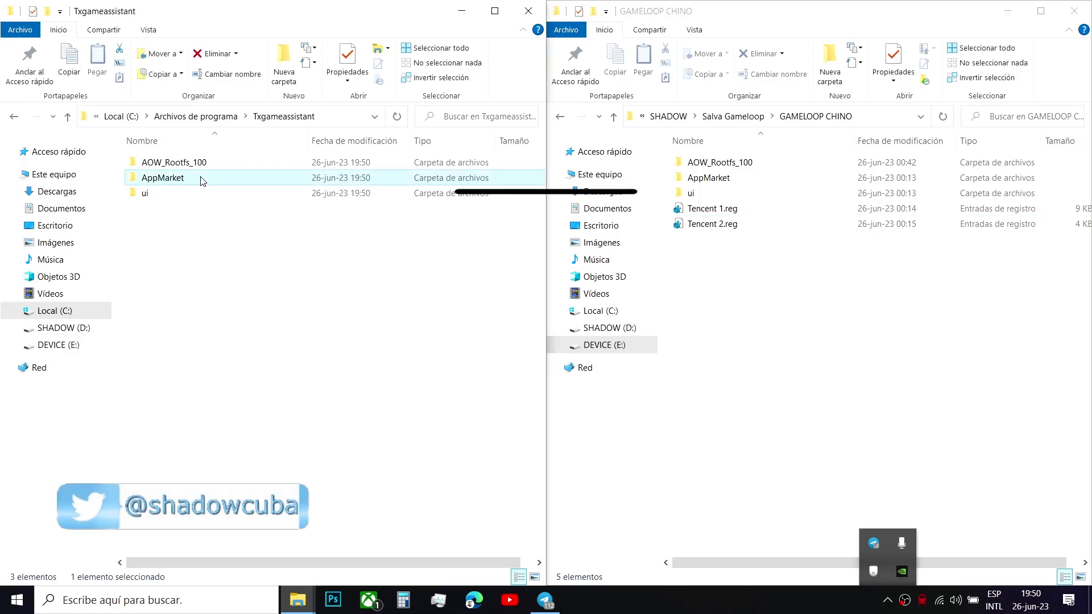
{"action": "scroll", "coordinate": [200, 181], "scroll_direction": "down", "scroll_amount": 3}
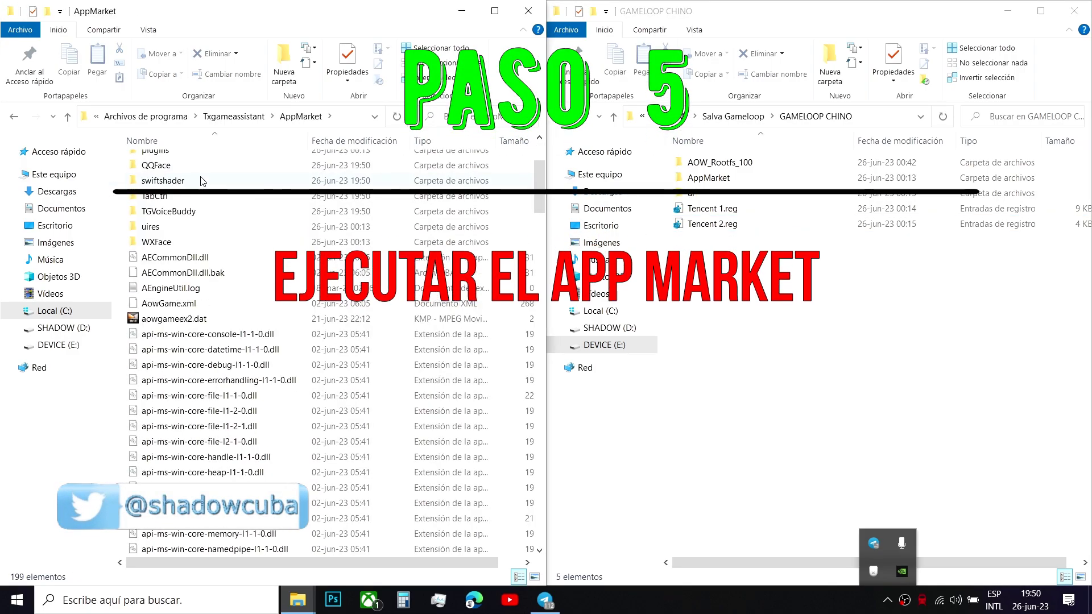
{"action": "scroll", "coordinate": [201, 181], "scroll_direction": "down", "scroll_amount": 15}
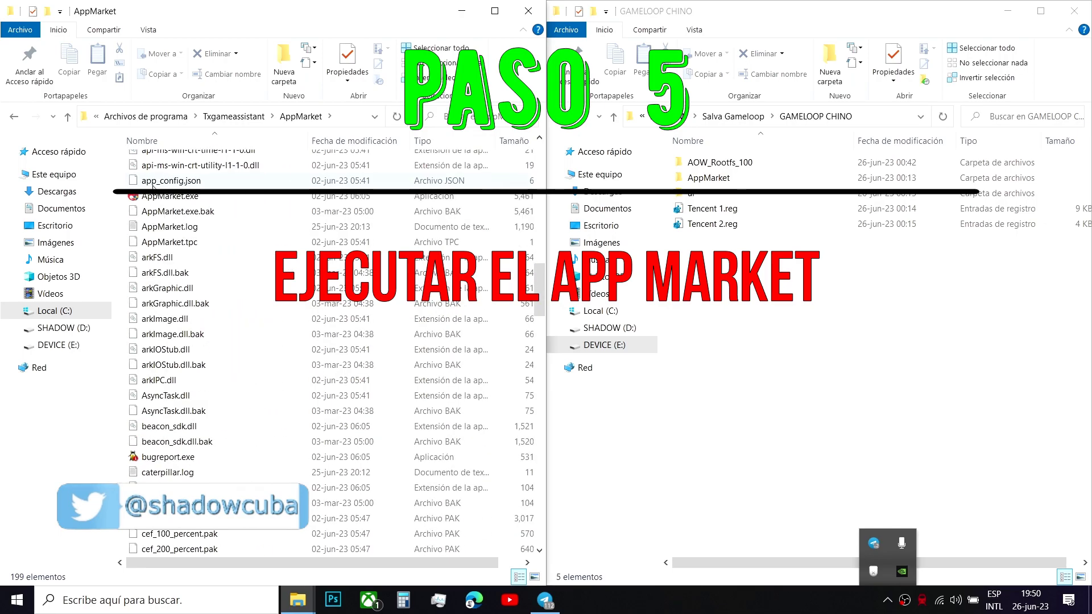
{"action": "left_click", "coordinate": [154, 199]}
{"action": "double_click", "coordinate": [155, 199]}
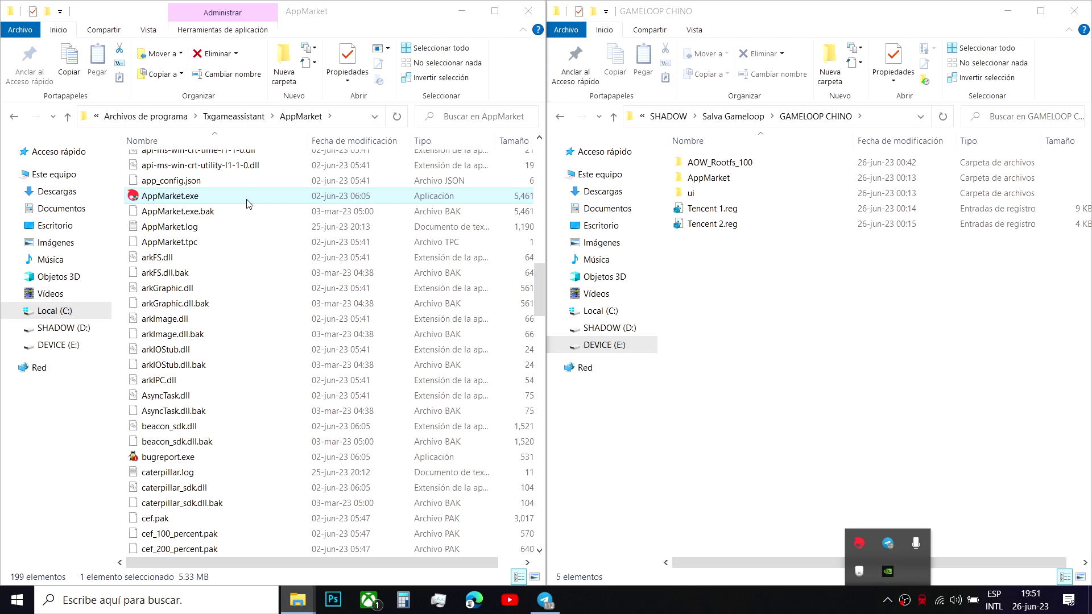
- Restore the running AppMarket window through its tray icon's Restaurar option
{"action": "right_click", "coordinate": [862, 543]}
{"action": "left_click", "coordinate": [880, 523]}
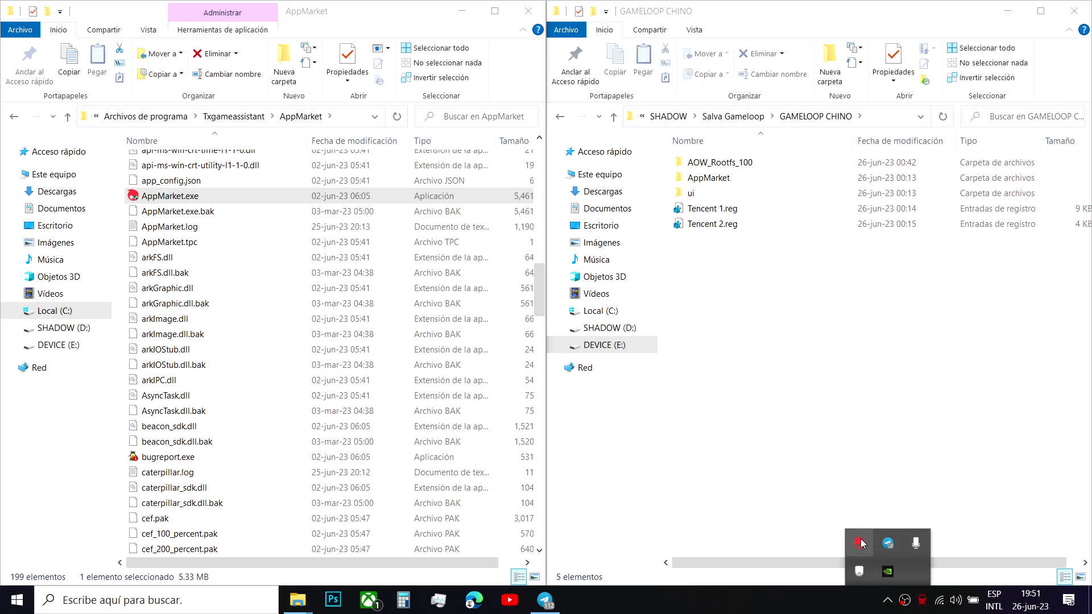
{"action": "right_click", "coordinate": [861, 538]}
{"action": "left_click", "coordinate": [876, 522]}
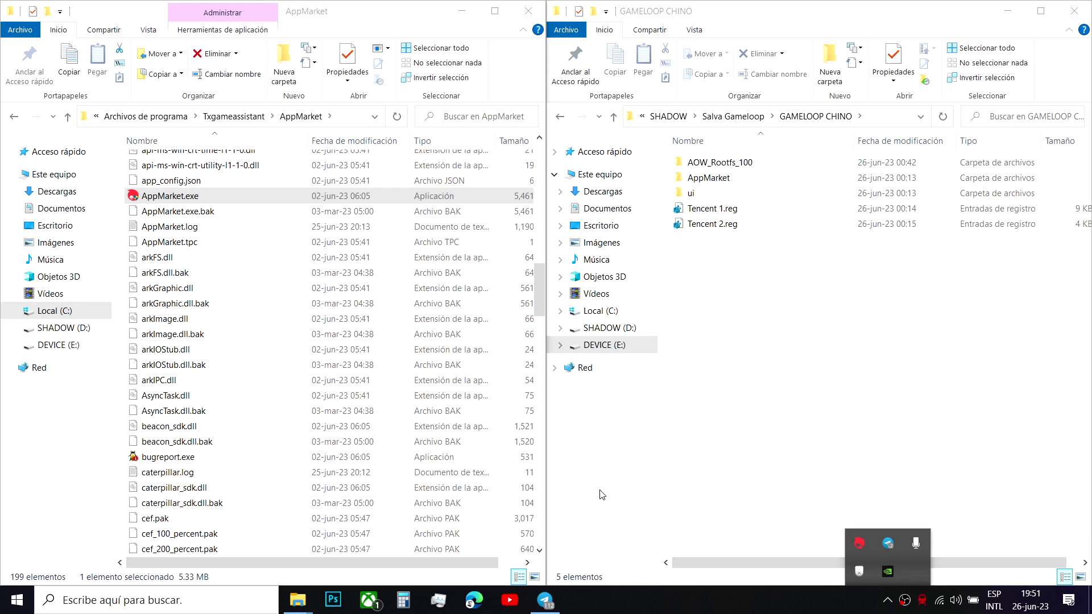
- Run regedit, browse the HKCU\SOFTWARE\Tencent\MobileGamePC values, then close Registry Editor
{"action": "key", "text": "super+r"}
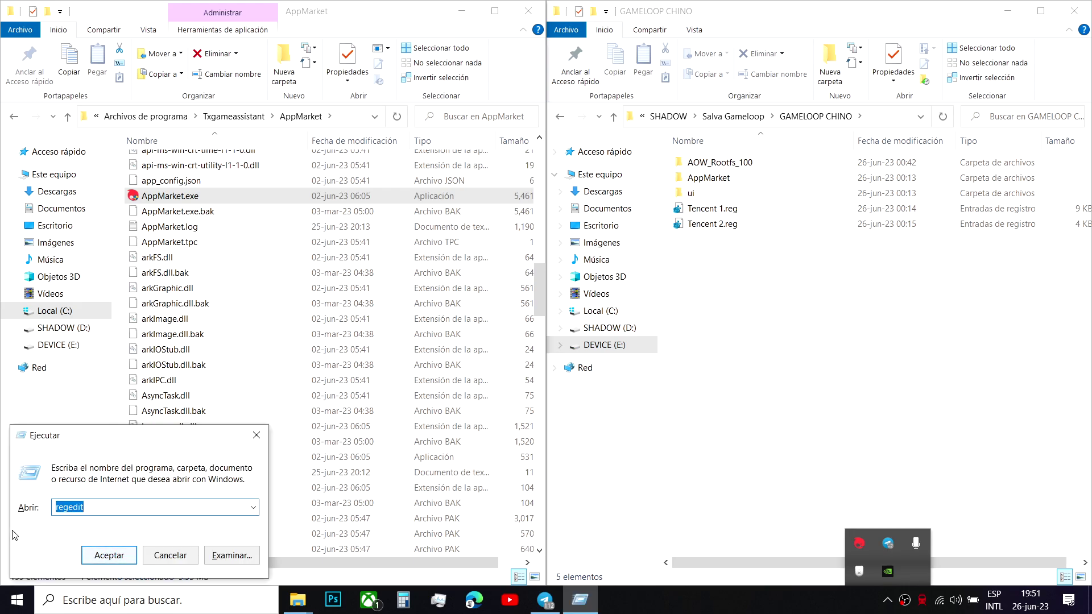
{"action": "left_click", "coordinate": [116, 555]}
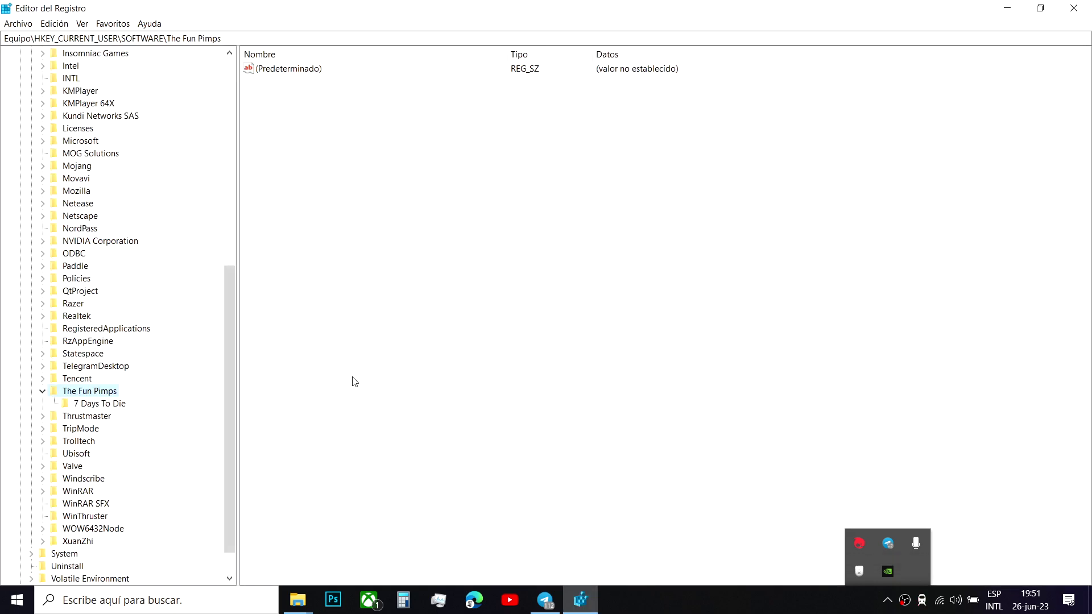
{"action": "left_click", "coordinate": [77, 380]}
{"action": "left_click", "coordinate": [41, 379]}
{"action": "left_click", "coordinate": [89, 391]}
{"action": "left_click", "coordinate": [88, 403]}
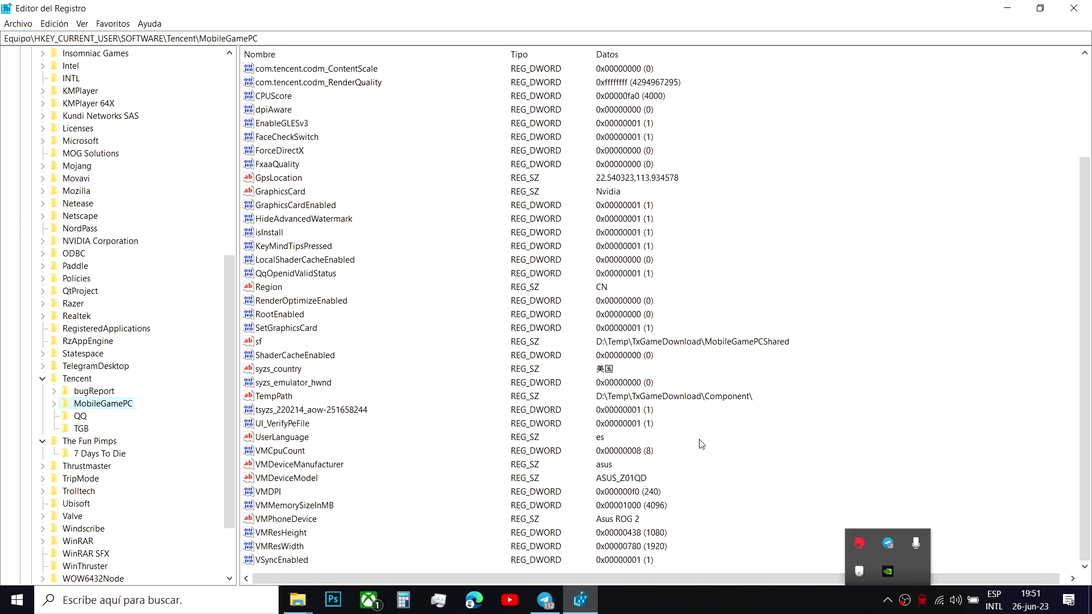
{"action": "scroll", "coordinate": [701, 443], "scroll_direction": "up", "scroll_amount": 3}
{"action": "scroll", "coordinate": [696, 437], "scroll_direction": "down", "scroll_amount": 3}
{"action": "scroll", "coordinate": [665, 319], "scroll_direction": "up", "scroll_amount": 3}
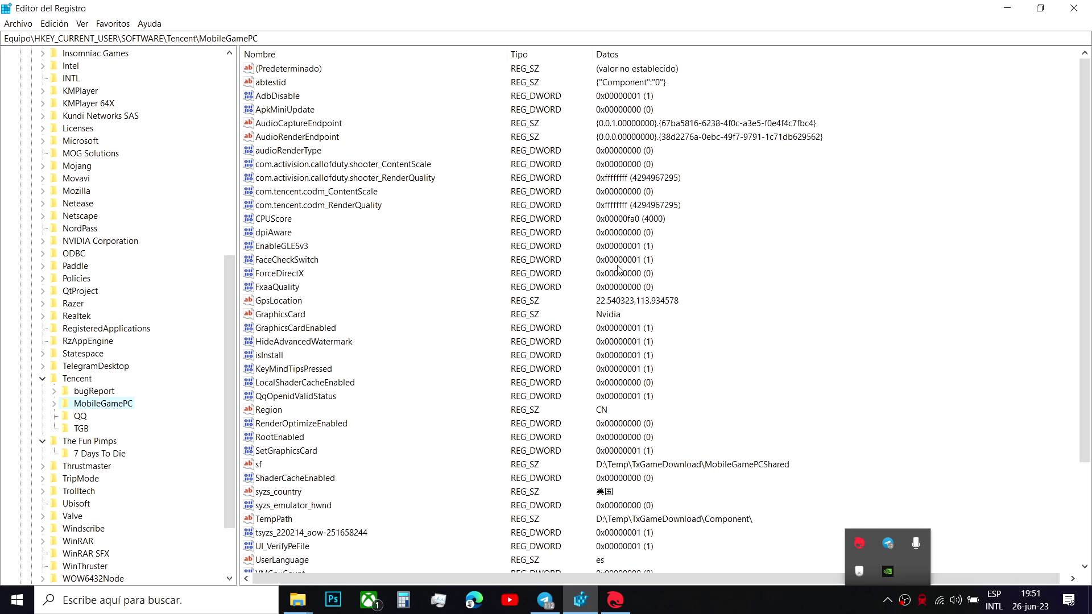
{"action": "left_click", "coordinate": [1073, 8]}
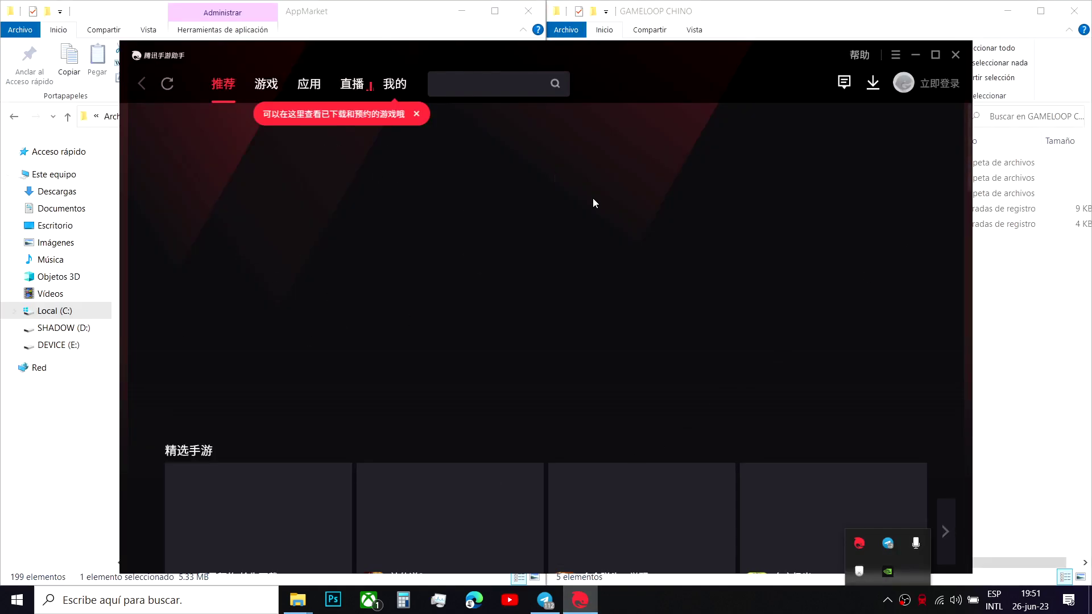
- Review Gameloop's 引擎设置, 机型设置 and 游戏设置 settings pages, then close the app
{"action": "left_click", "coordinate": [895, 55]}
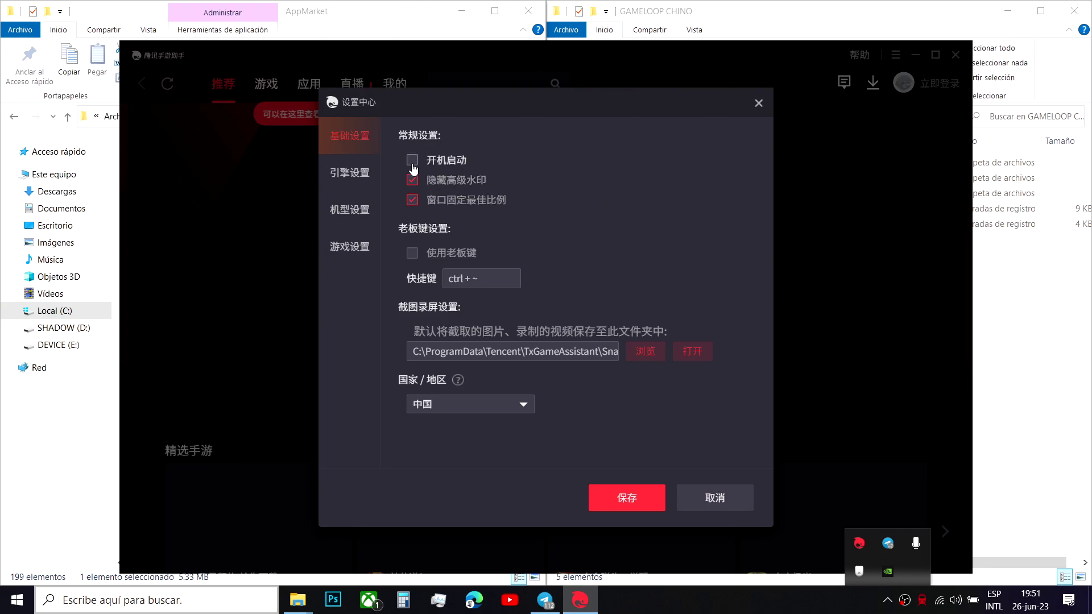
{"action": "left_click", "coordinate": [364, 172]}
{"action": "scroll", "coordinate": [567, 251], "scroll_direction": "down", "scroll_amount": 2}
{"action": "scroll", "coordinate": [568, 251], "scroll_direction": "down", "scroll_amount": 4}
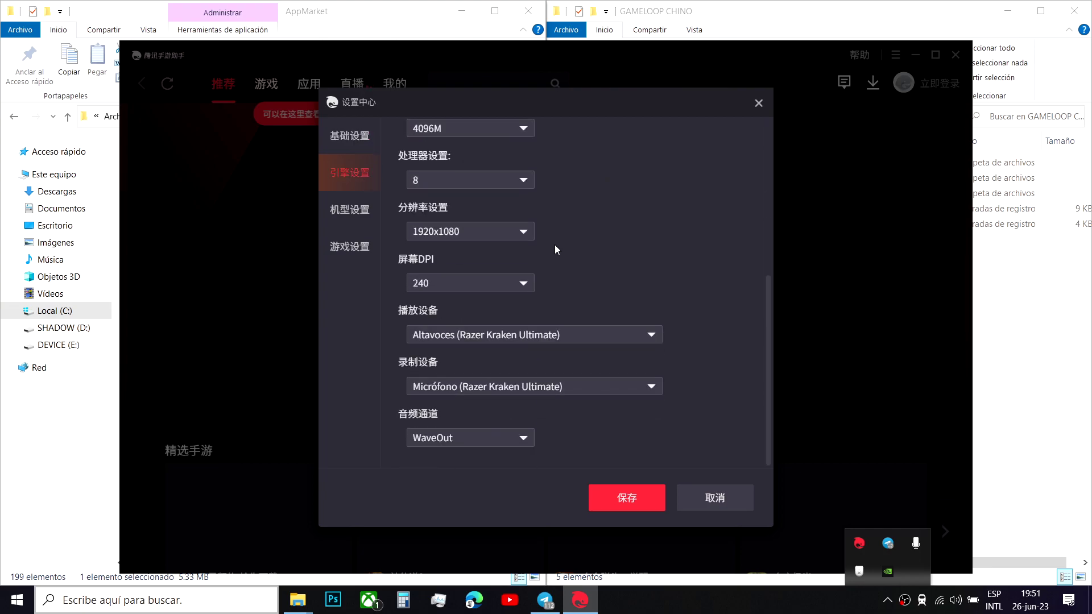
{"action": "left_click", "coordinate": [333, 211]}
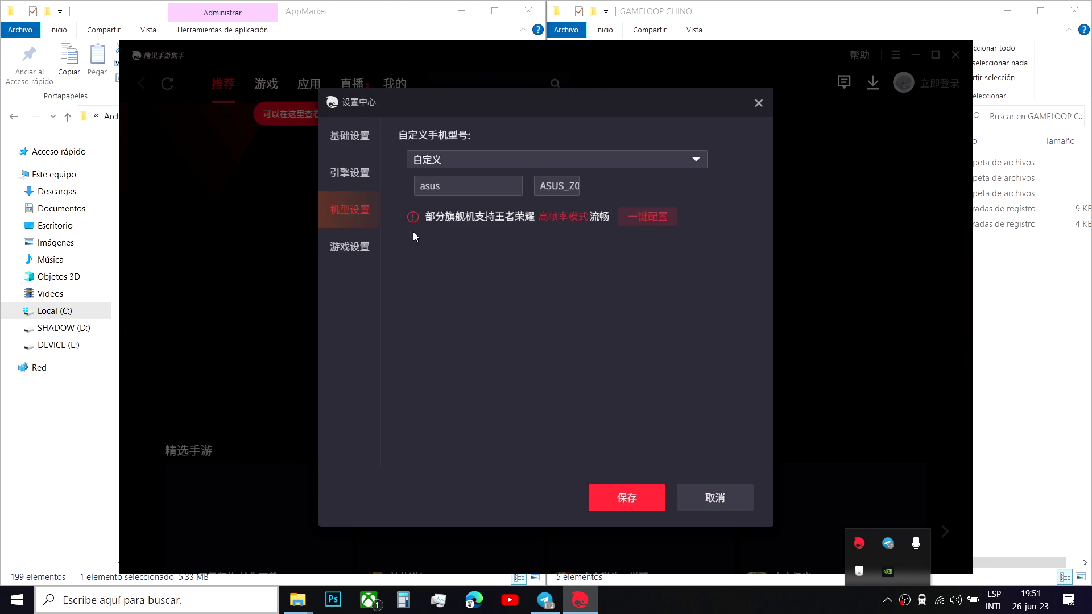
{"action": "left_click", "coordinate": [355, 250]}
{"action": "left_click", "coordinate": [759, 105]}
{"action": "left_click", "coordinate": [956, 55]}
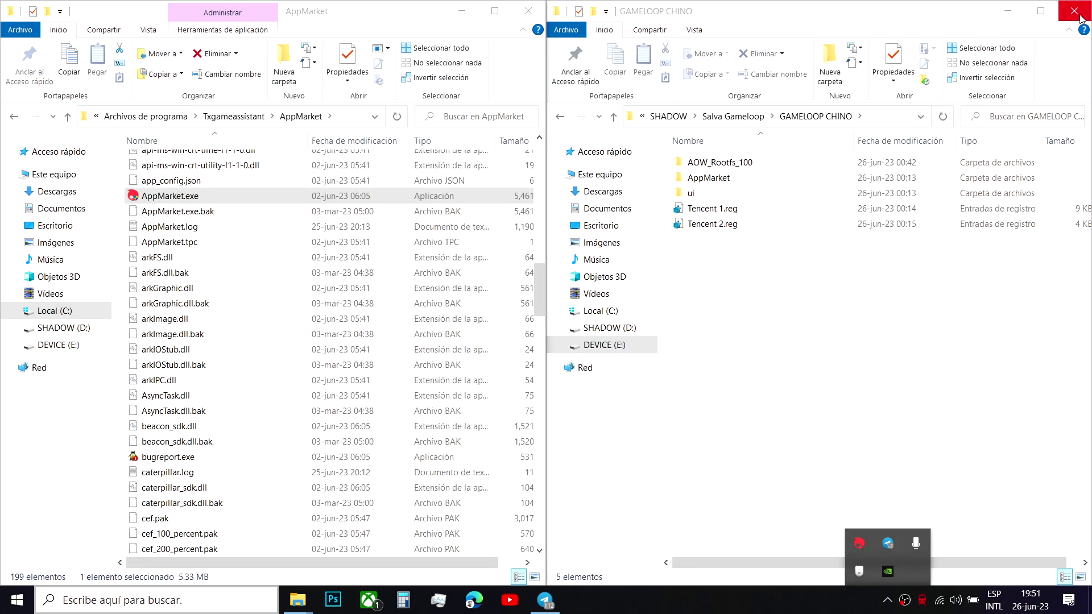
- Maximise and then minimise the AppMarket folder window
{"action": "left_click", "coordinate": [816, 307]}
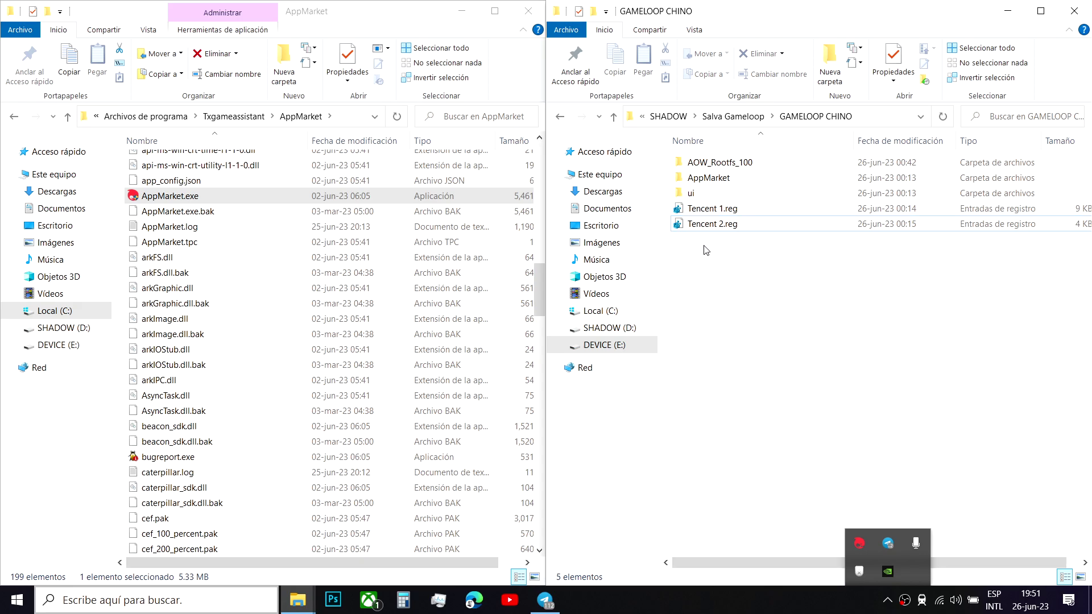
{"action": "left_click", "coordinate": [492, 14]}
{"action": "left_click", "coordinate": [1005, 5]}
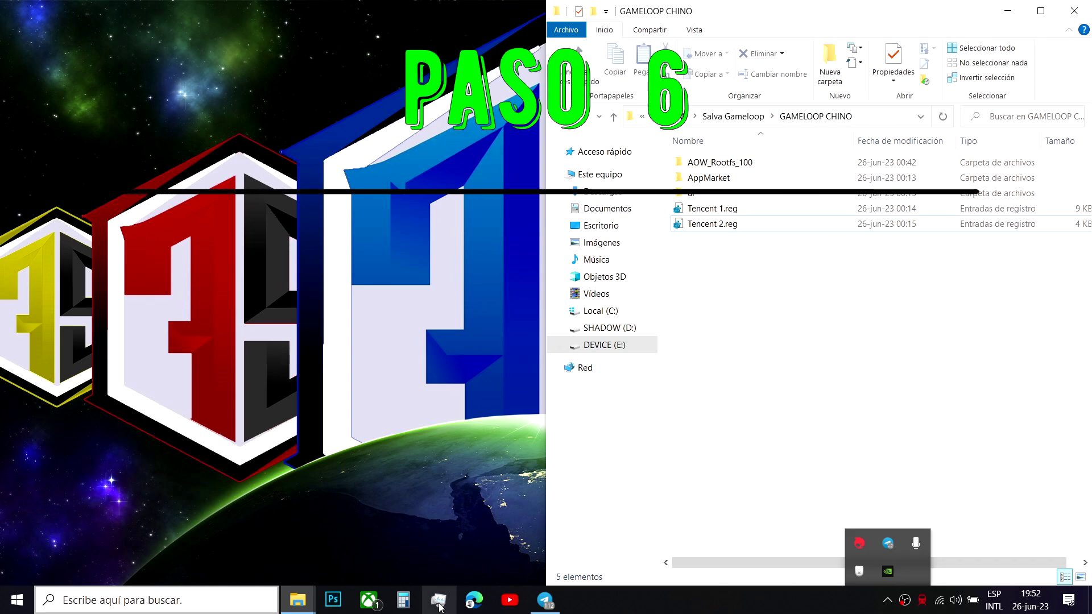
- Restore the Explorer window and navigate to the Txgameassistant\ui folder
{"action": "left_click", "coordinate": [297, 600]}
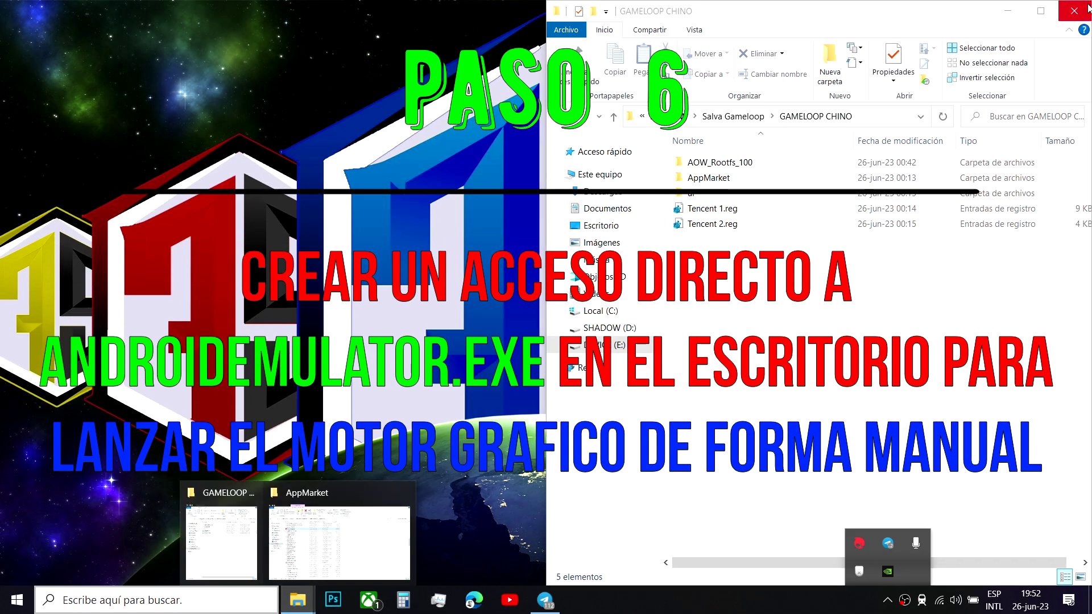
{"action": "left_click", "coordinate": [340, 543]}
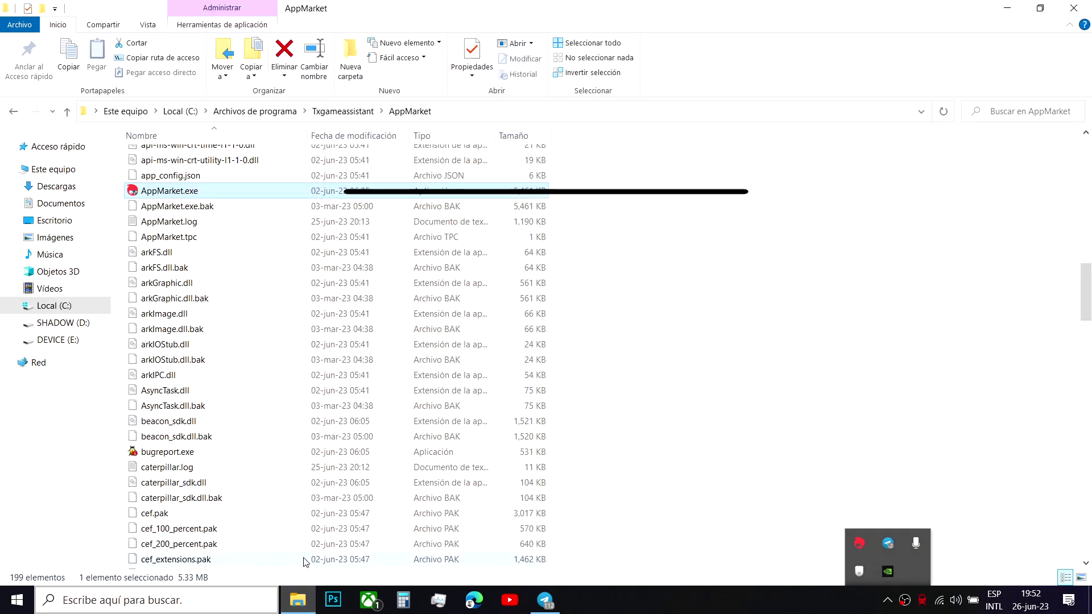
{"action": "key", "text": "BackSpace"}
{"action": "double_click", "coordinate": [195, 172]}
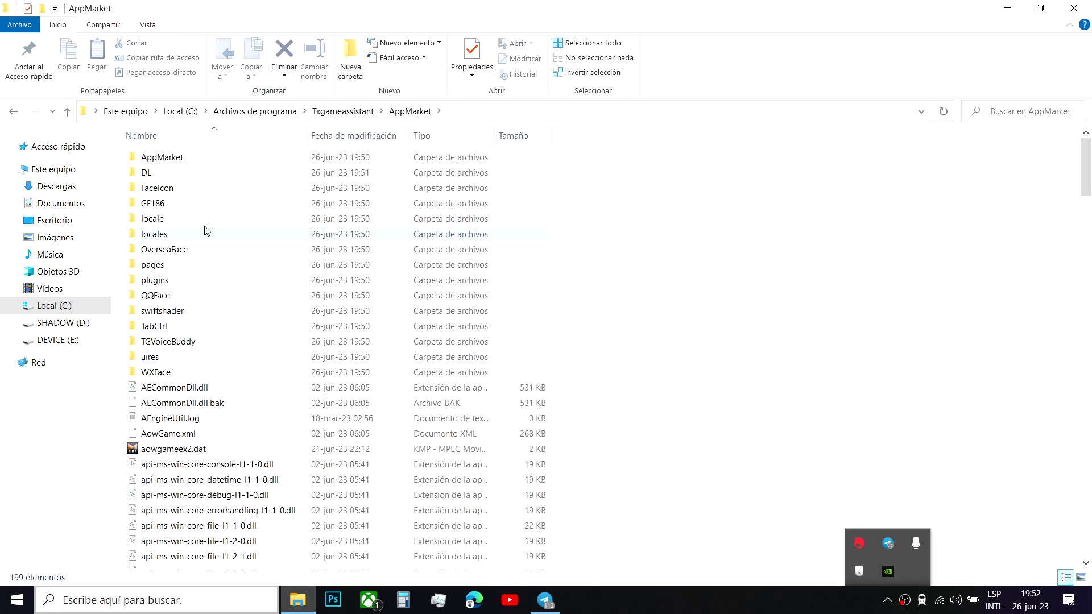
{"action": "key", "text": "BackSpace"}
{"action": "double_click", "coordinate": [181, 189]}
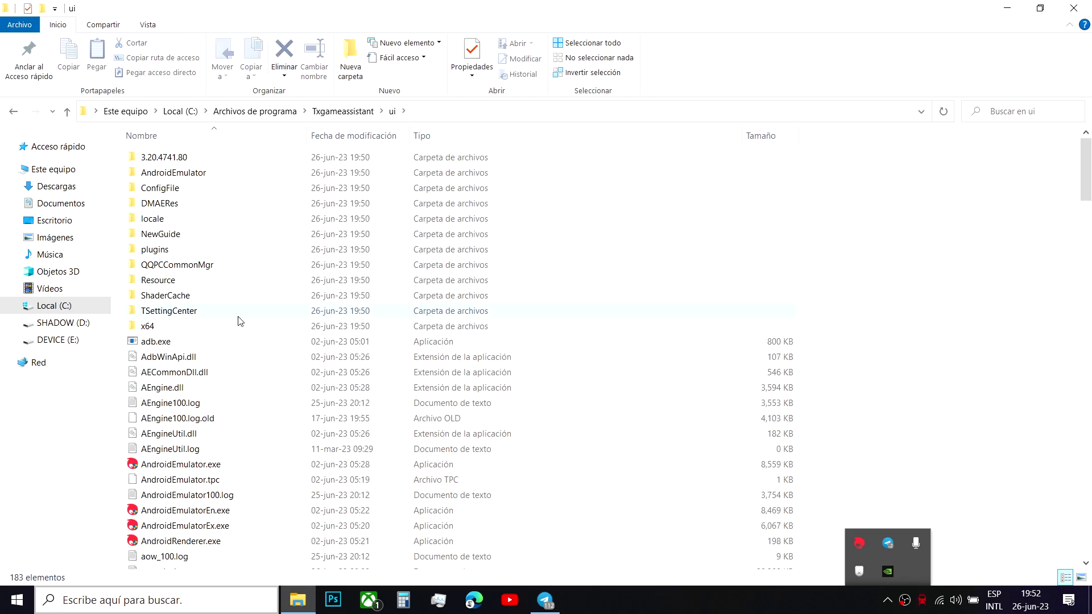
- Send AndroidEmulator.exe to the desktop as a shortcut, then close the folder window
{"action": "scroll", "coordinate": [259, 390], "scroll_direction": "down", "scroll_amount": 2}
{"action": "left_click", "coordinate": [195, 378]}
{"action": "right_click", "coordinate": [195, 379]}
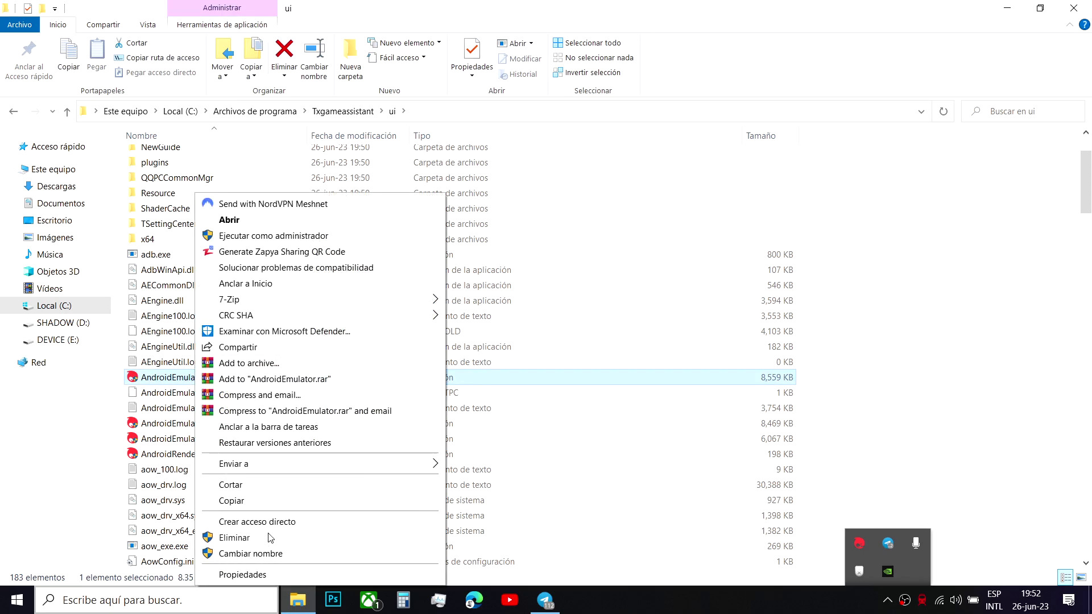
{"action": "mouse_move", "coordinate": [307, 467]}
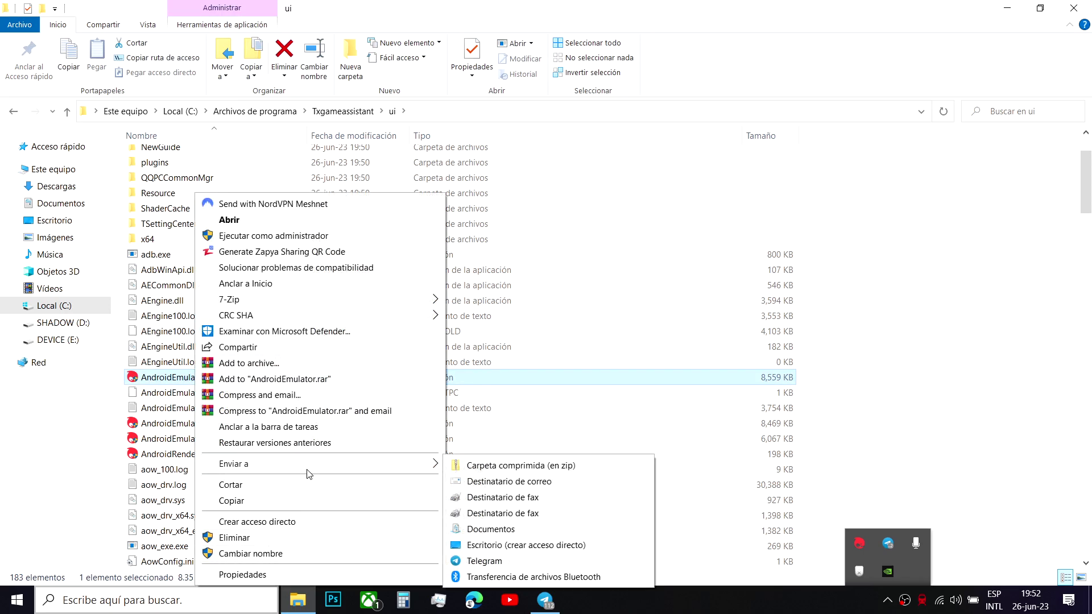
{"action": "left_click", "coordinate": [526, 545]}
{"action": "left_click", "coordinate": [1074, 8]}
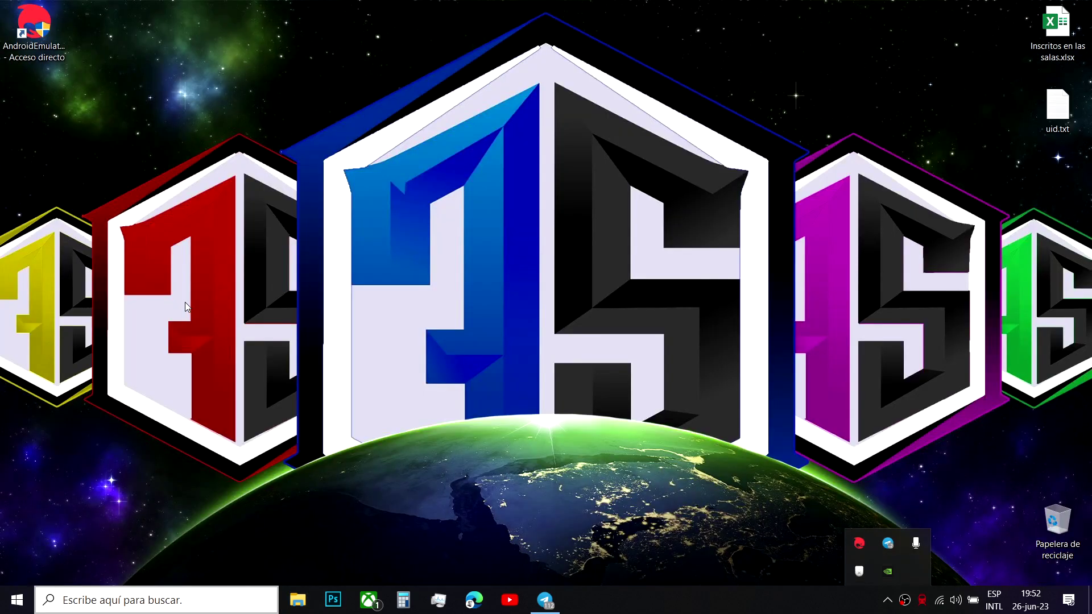
- Append -vm 100 to the AndroidEmulator shortcut's Destino target in its Properties
{"action": "right_click", "coordinate": [36, 35]}
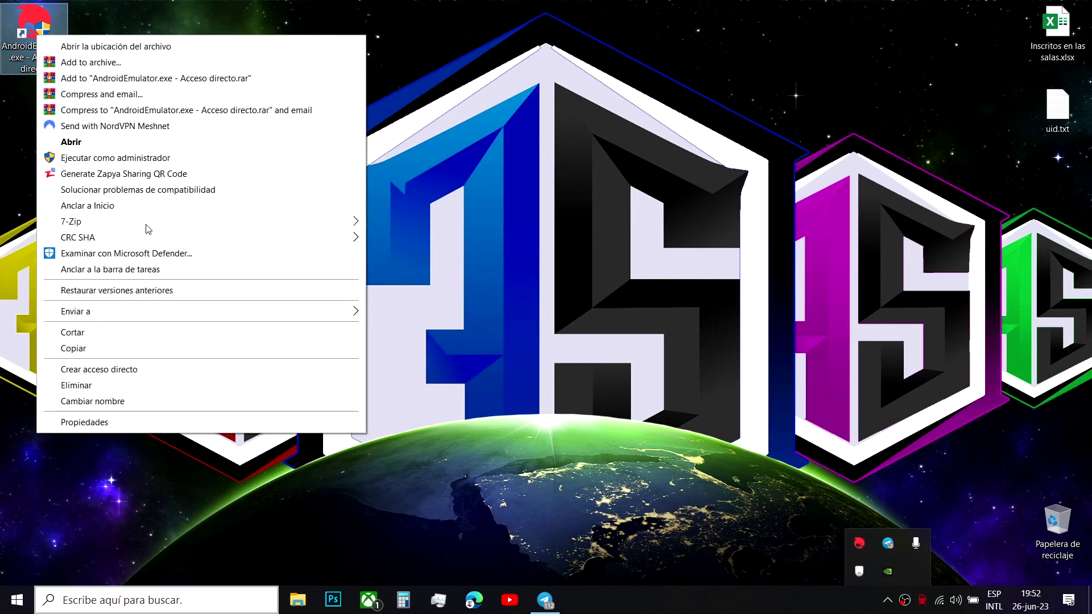
{"action": "left_click", "coordinate": [110, 421]}
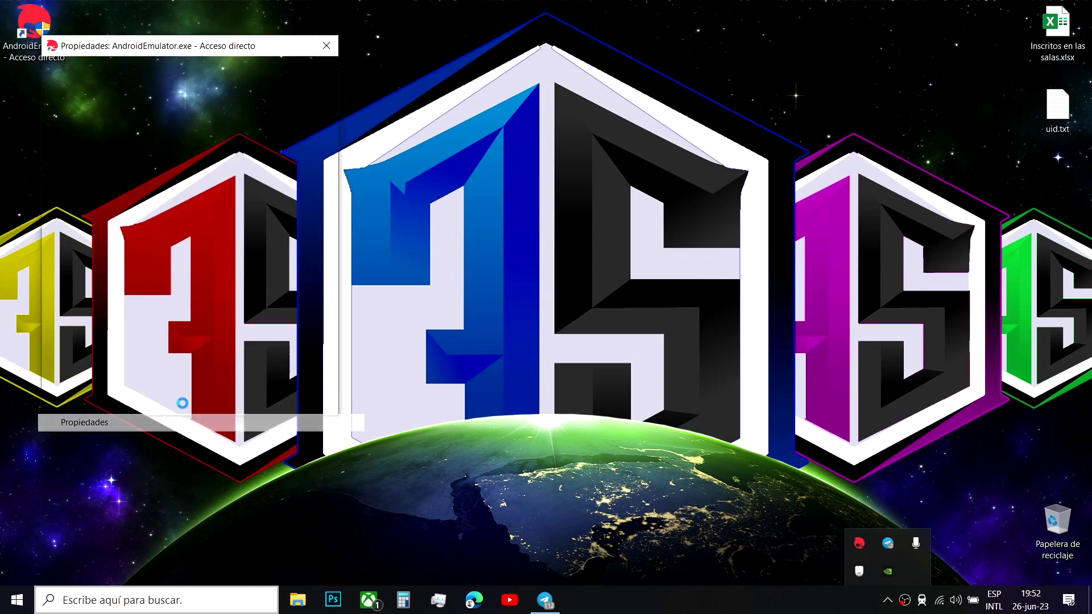
{"action": "left_click", "coordinate": [282, 178]}
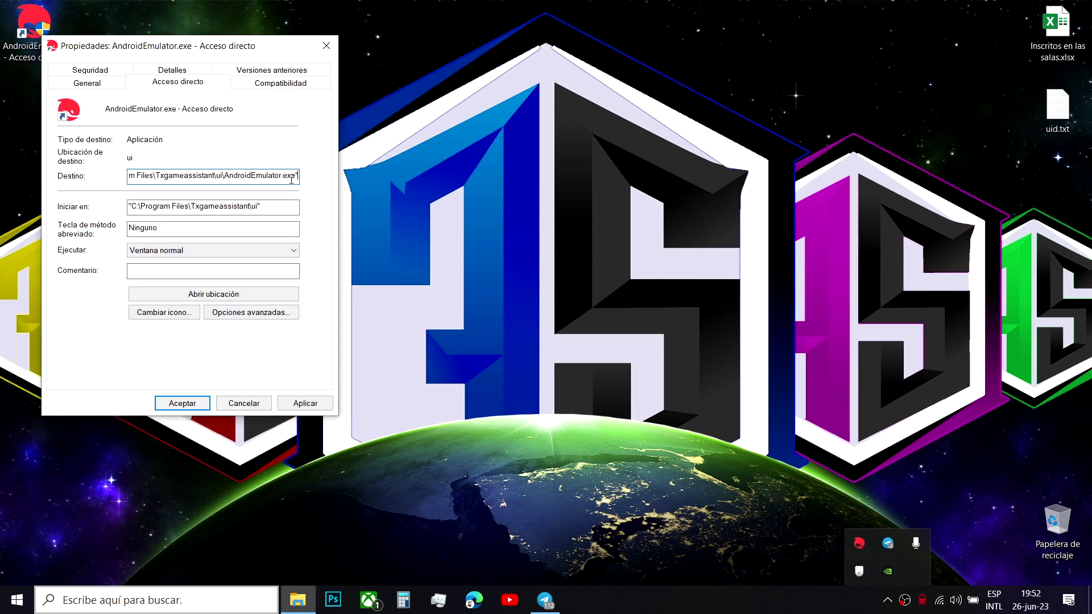
{"action": "type", "text": "-vom"}
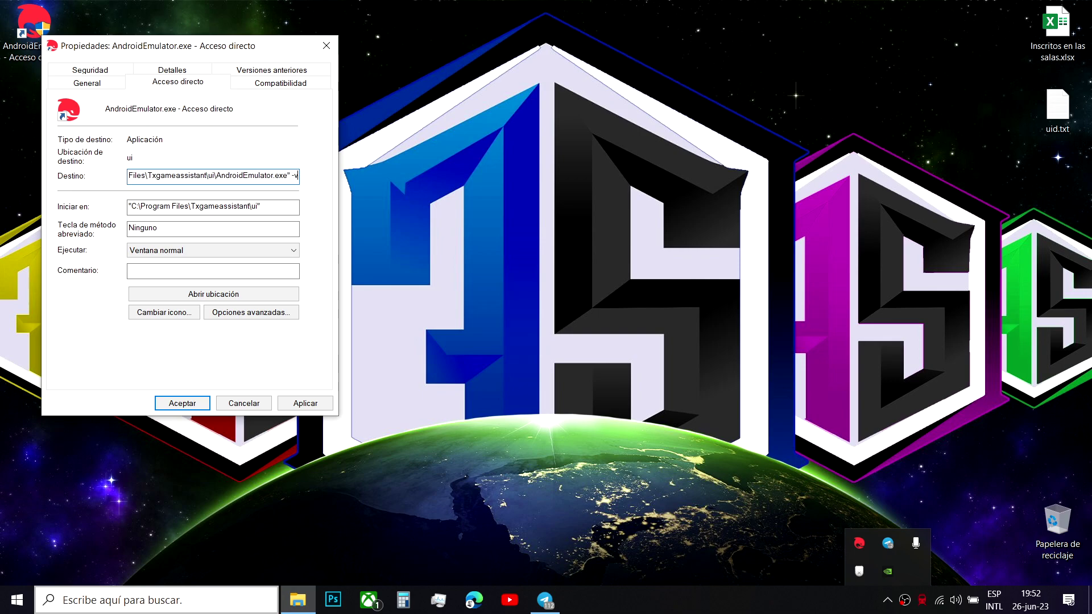
{"action": "key", "text": "BackSpace"}
{"action": "key", "text": "BackSpace"}
{"action": "type", "text": "m 100"}
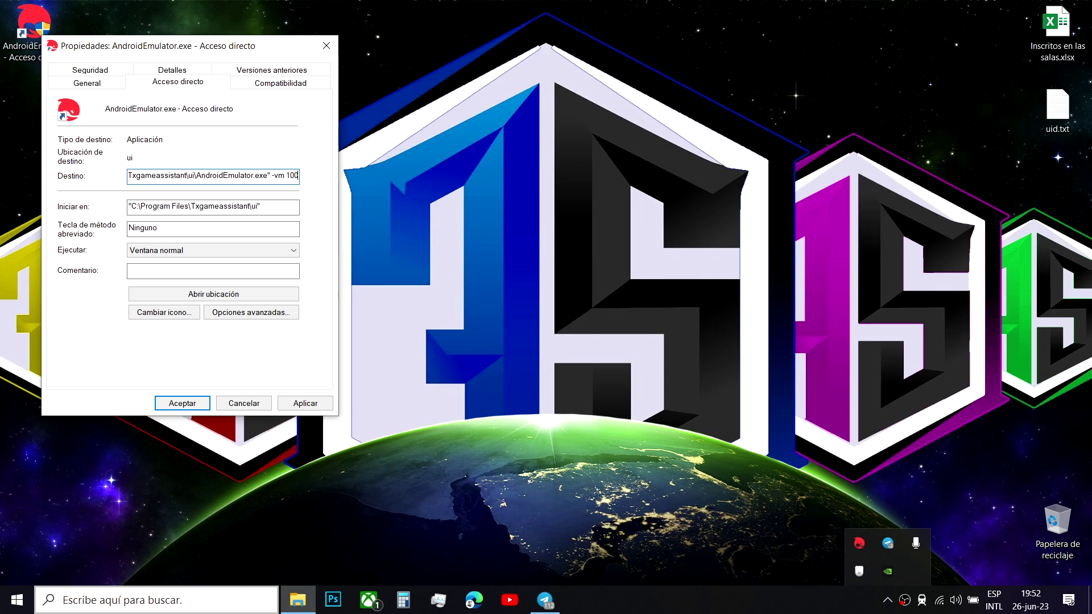